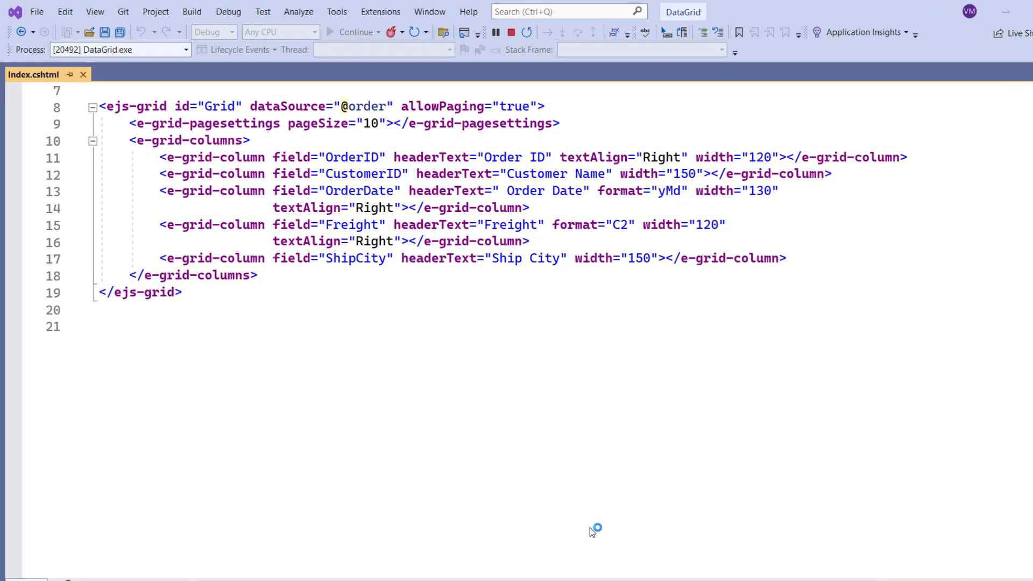
- Comment out the e-grid-columns definitions on lines 10–18 with Ctrl+K, Ctrl+C and save Index.cshtml
{"action": "left_click_drag", "start_coordinate": [130, 139], "coordinate": [259, 275]}
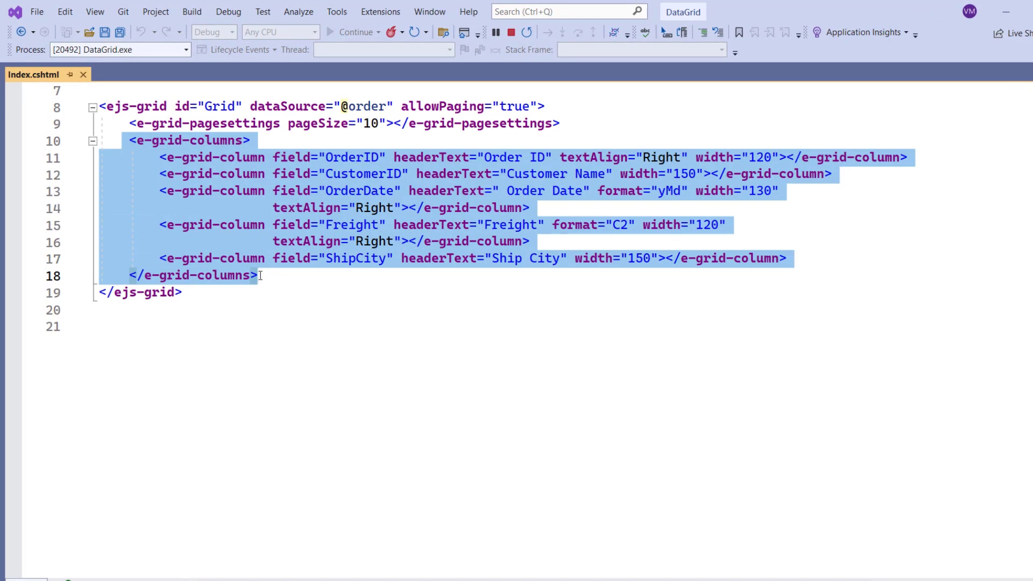
{"action": "key", "text": "ctrl+k"}
{"action": "key", "text": "ctrl+c"}
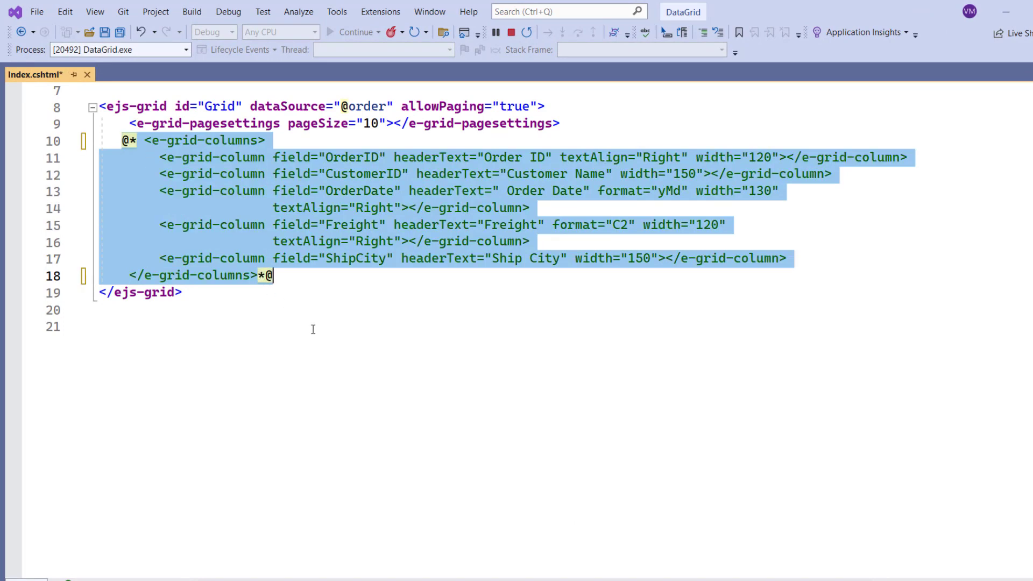
{"action": "key", "text": "ctrl+s"}
{"action": "left_click", "coordinate": [313, 328]}
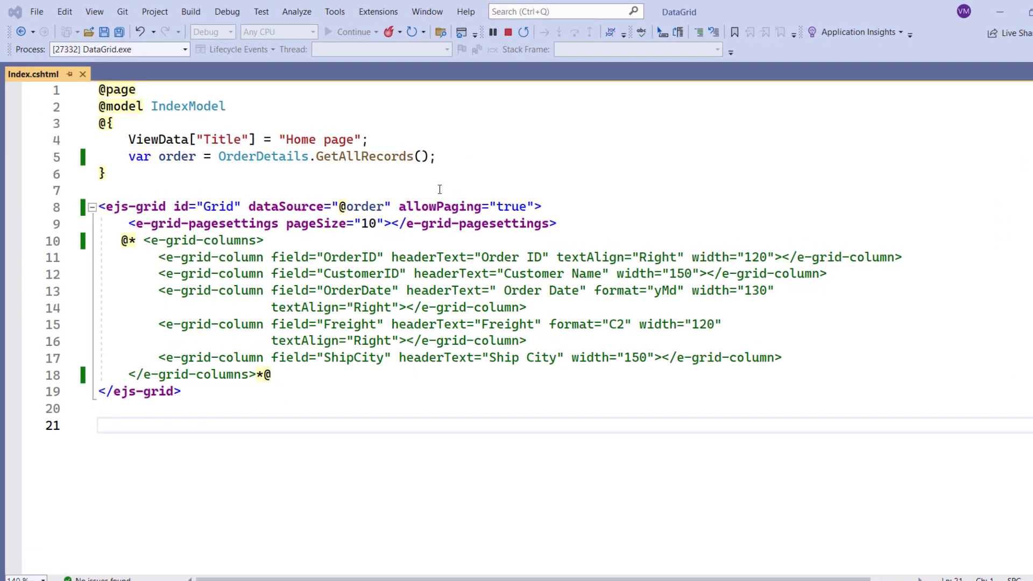
{"action": "left_click", "coordinate": [439, 157]}
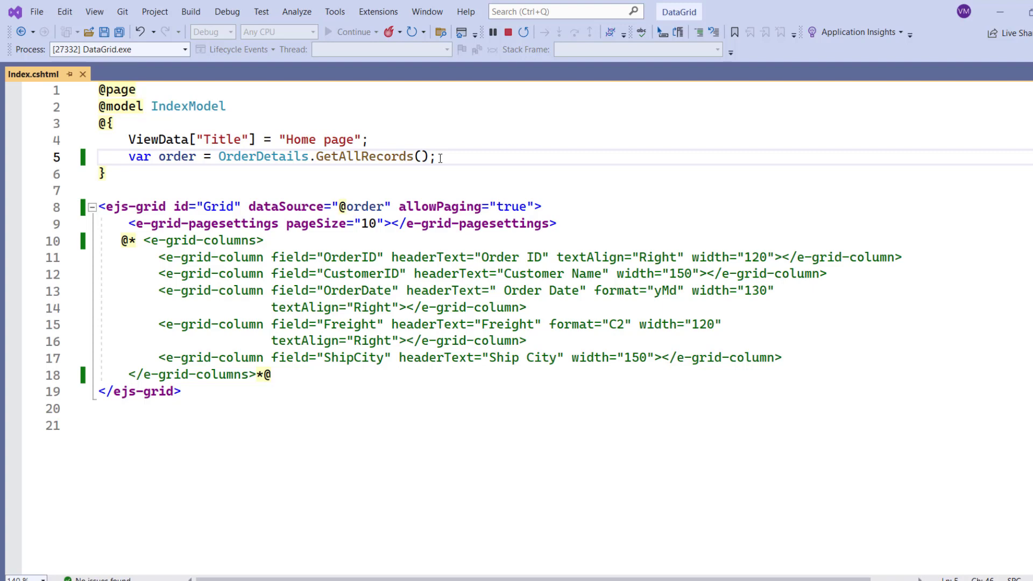
{"action": "key", "text": "Return"}
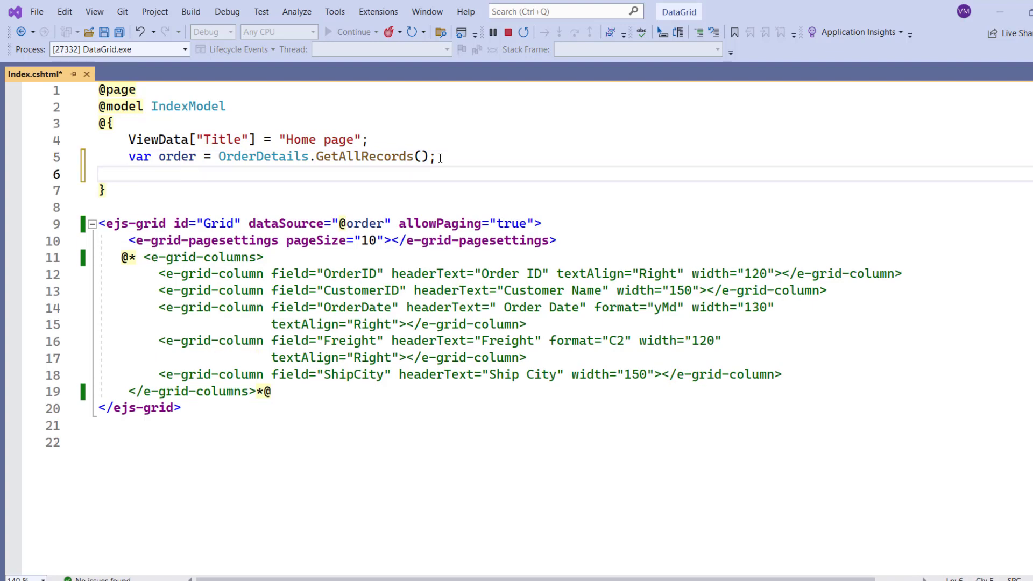
{"action": "type", "text": "var type "}
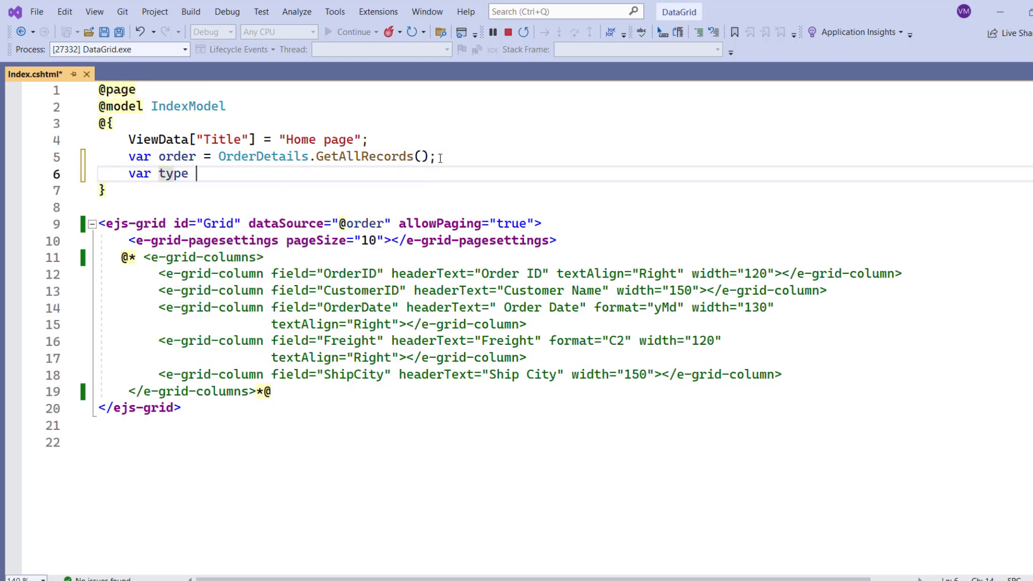
{"action": "type", "text": "= typeof"}
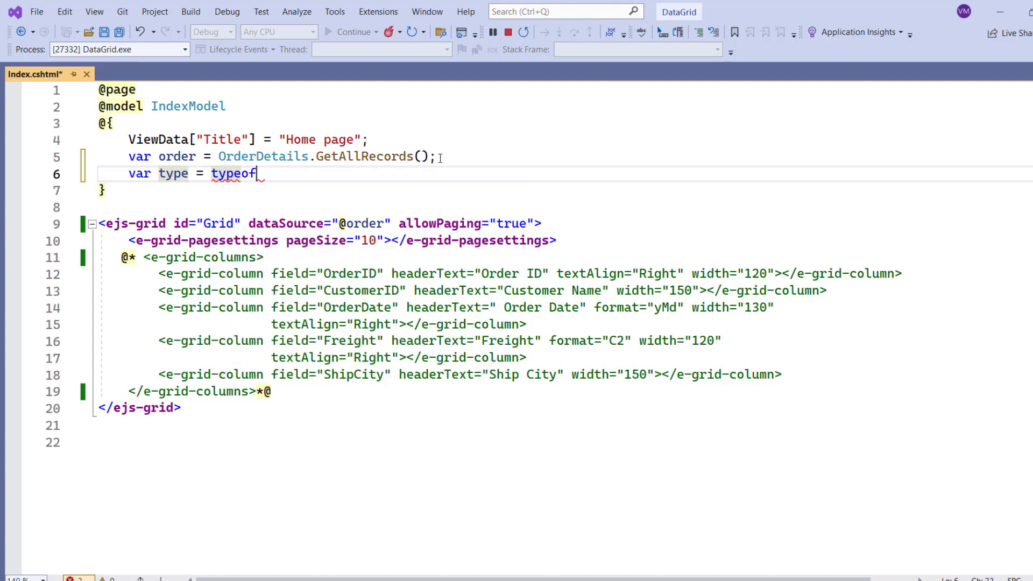
{"action": "type", "text": "("}
{"action": "type", "text": "OrderDetails"}
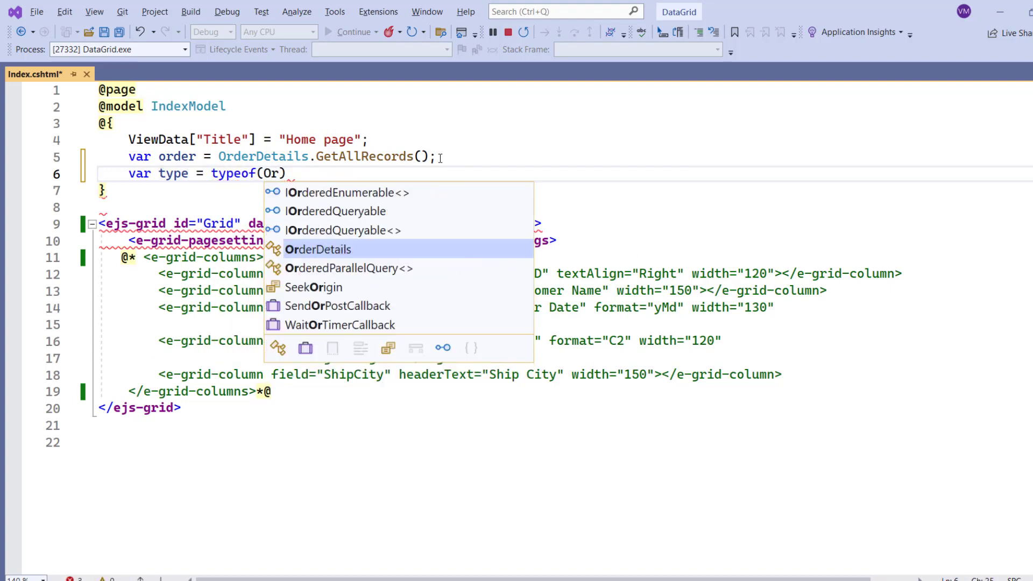
{"action": "type", "text": ");"}
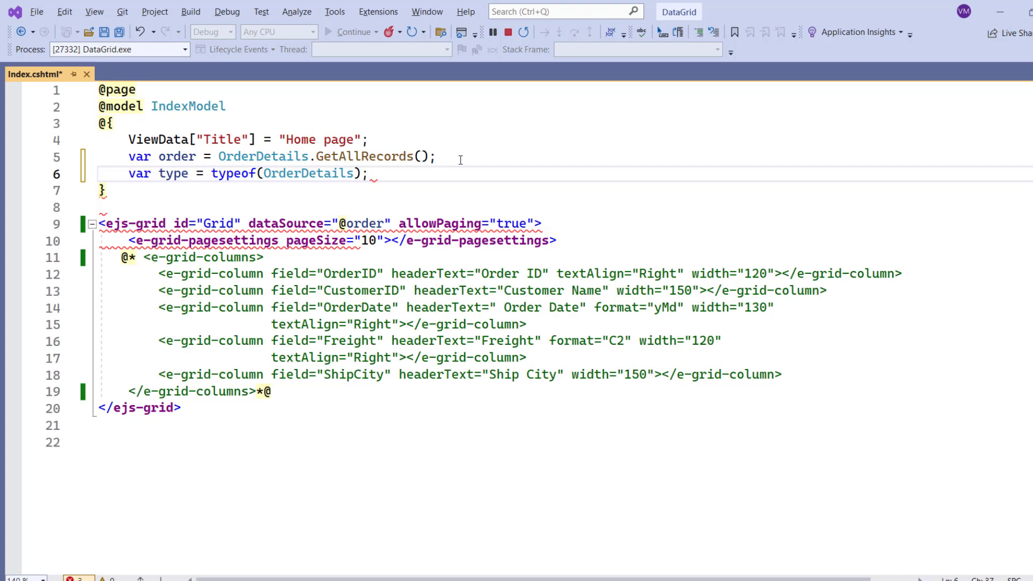
{"action": "double_click", "coordinate": [173, 173]}
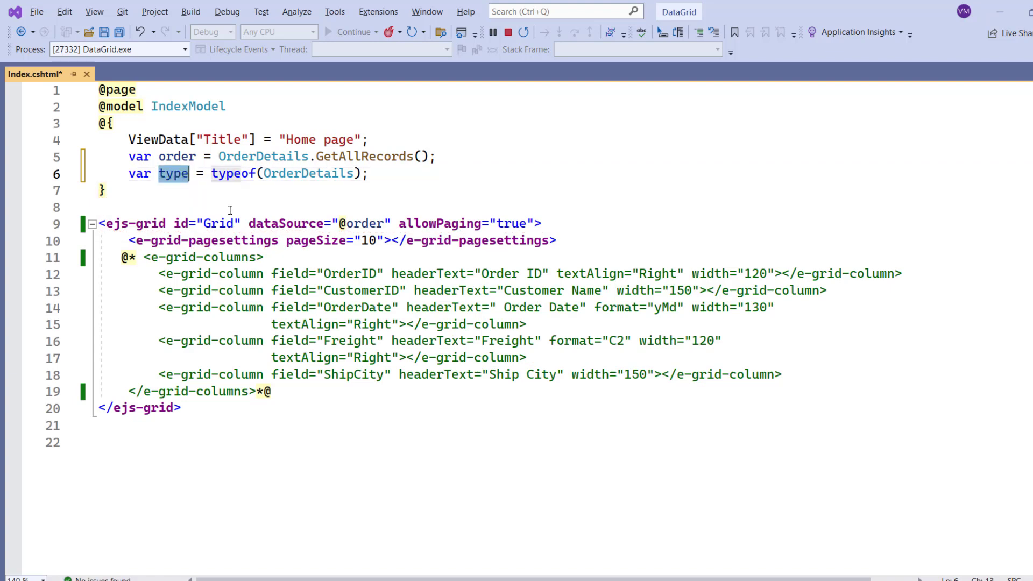
{"action": "left_click", "coordinate": [240, 223]}
{"action": "type", "text": "TV"}
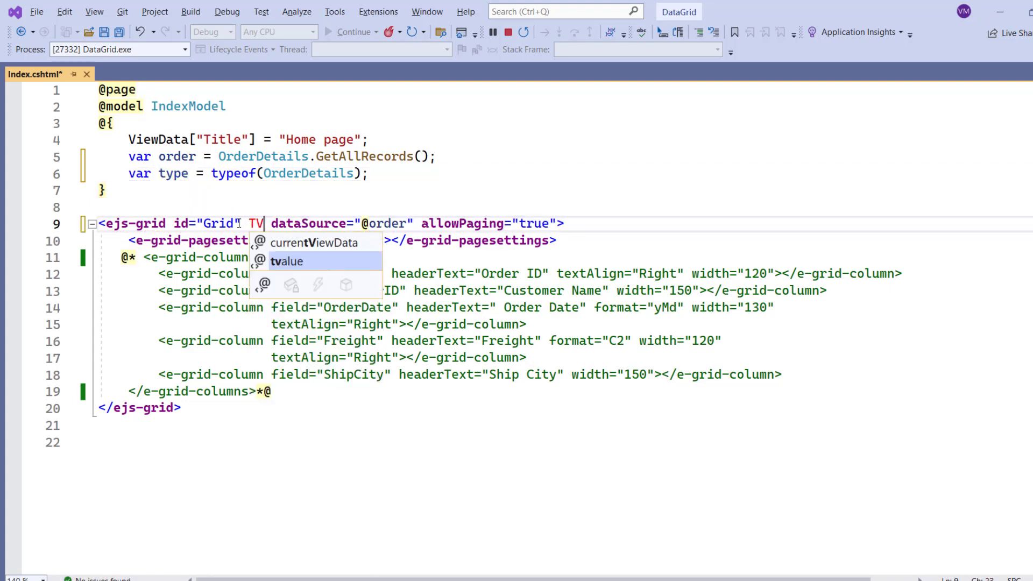
{"action": "type", "text": "alue"}
{"action": "key", "text": "Tab"}
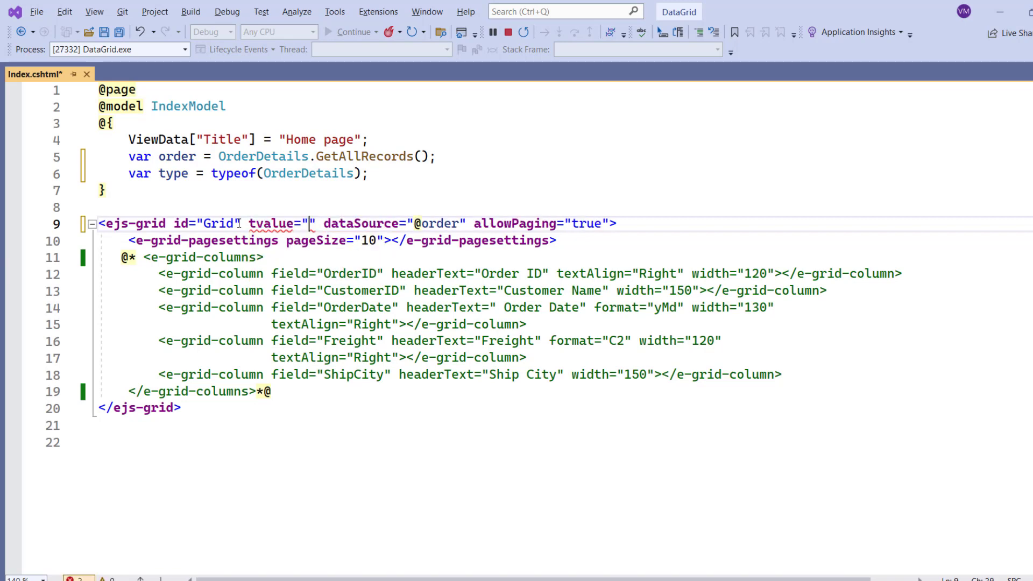
{"action": "type", "text": "@type"}
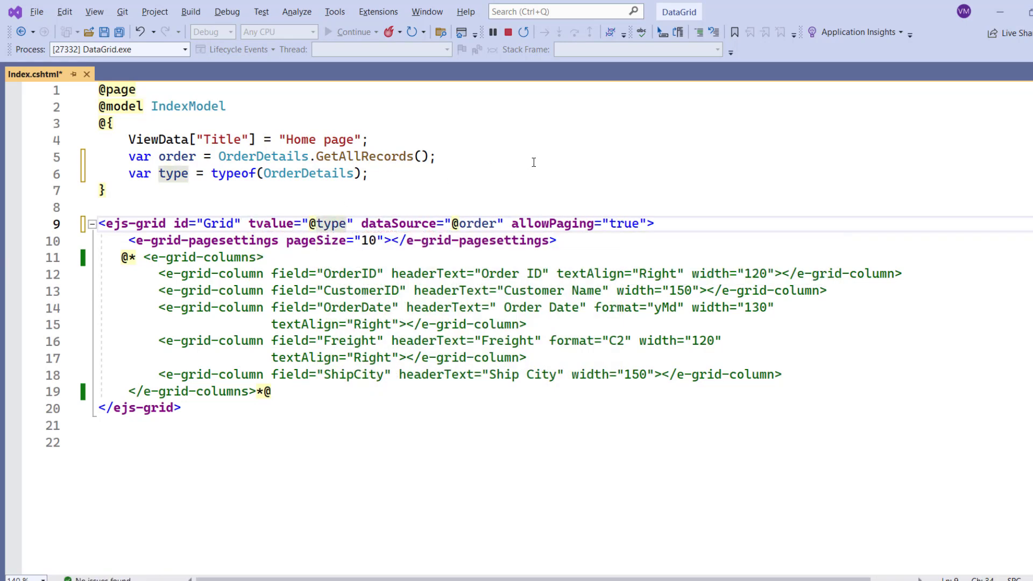
- Open Index.cshtml.cs via View Code and add 'using System.ComponentModel.DataAnnotations;' at the top
{"action": "right_click", "coordinate": [534, 178]}
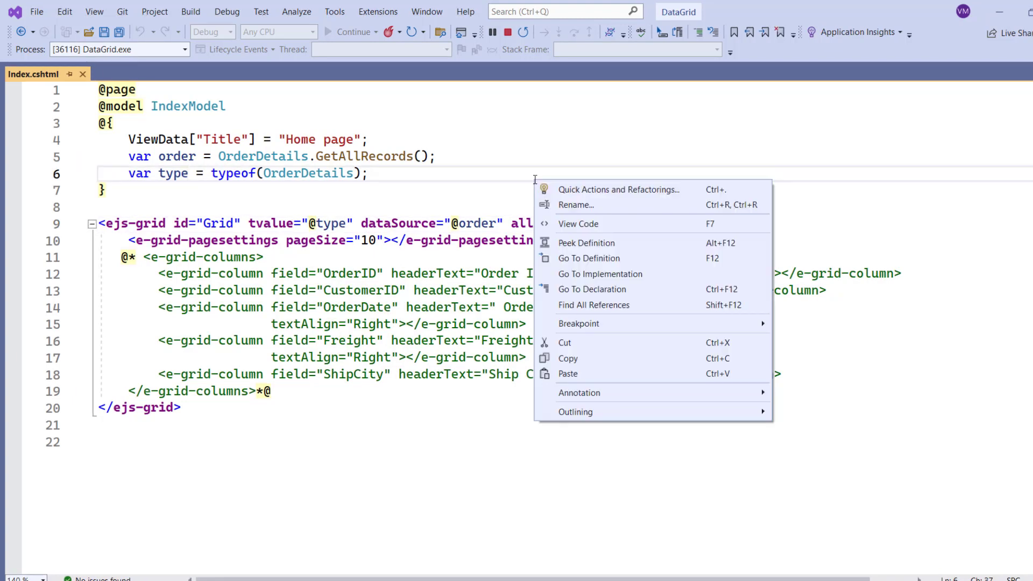
{"action": "left_click", "coordinate": [578, 223]}
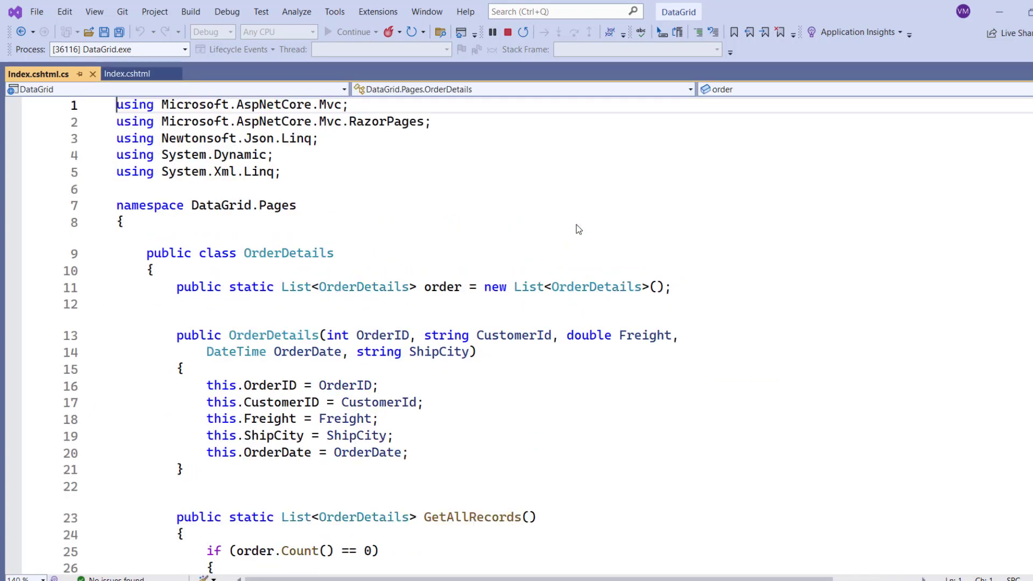
{"action": "left_click", "coordinate": [427, 189]}
{"action": "type", "text": "using "}
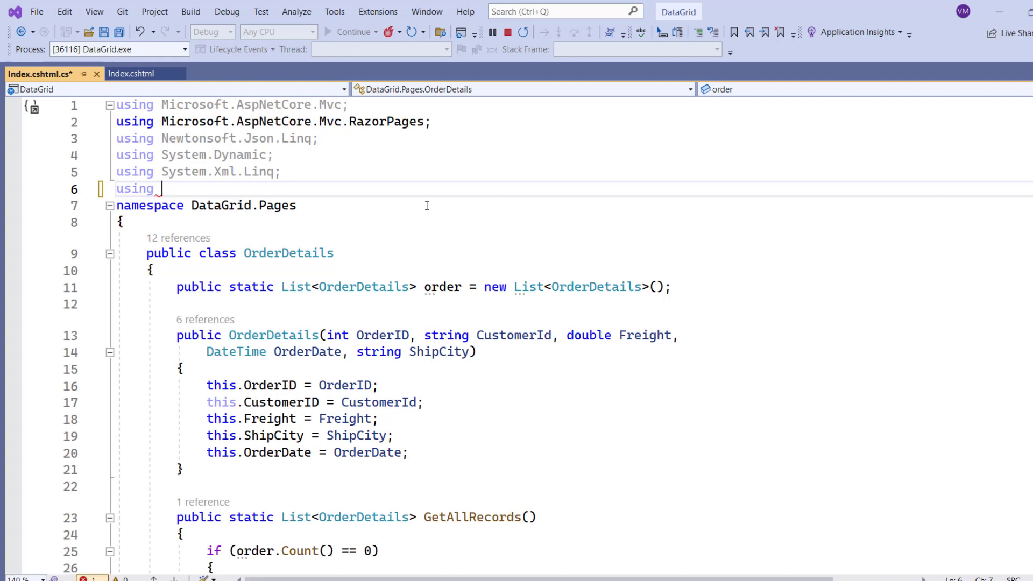
{"action": "type", "text": "System.C"}
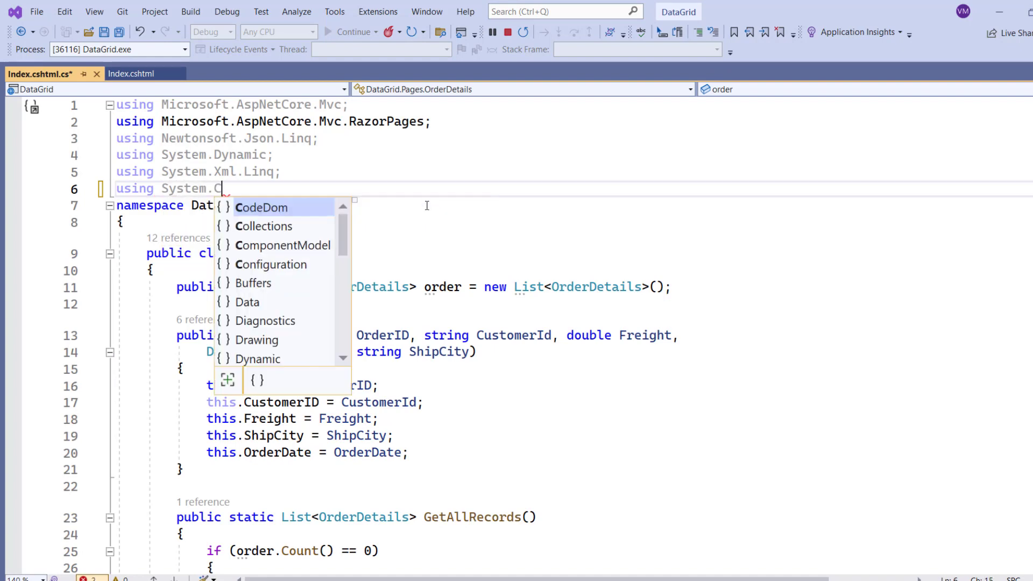
{"action": "type", "text": "omponentModel.Da"}
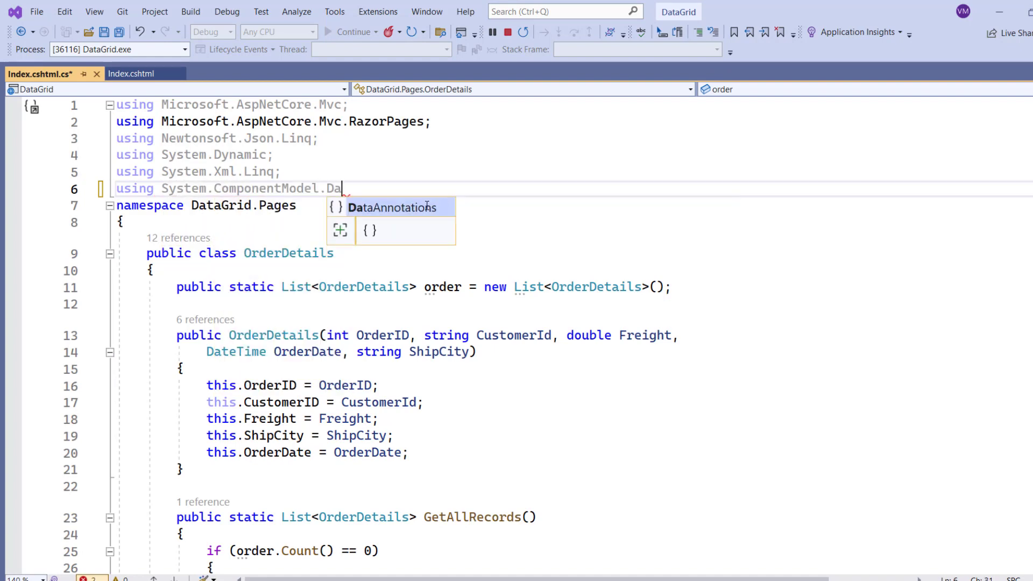
{"action": "key", "text": "Tab"}
{"action": "type", "text": ";"}
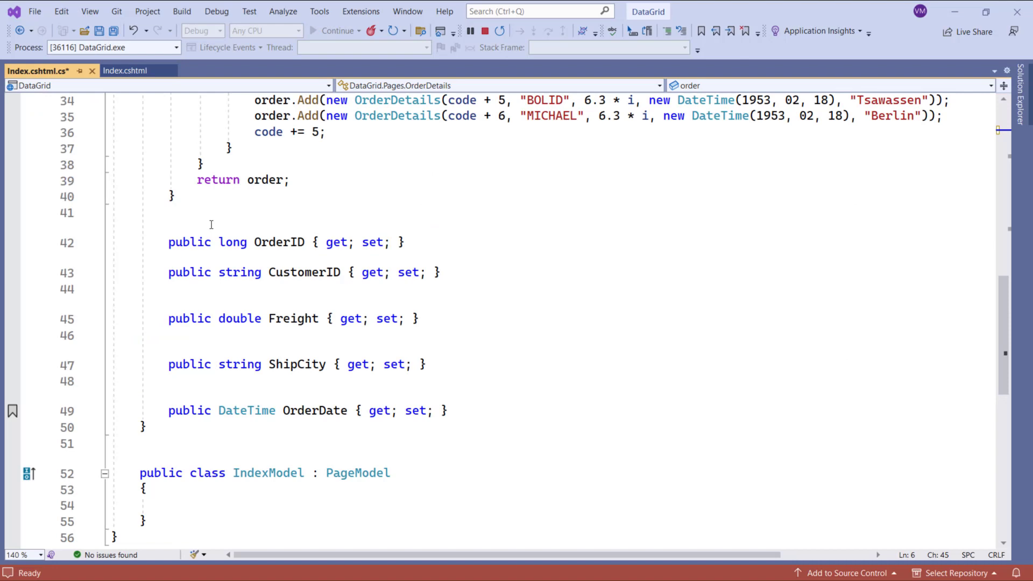
- Add [Display(Name = "Customer Name")] above CustomerID and save the file
{"action": "key", "text": "Return"}
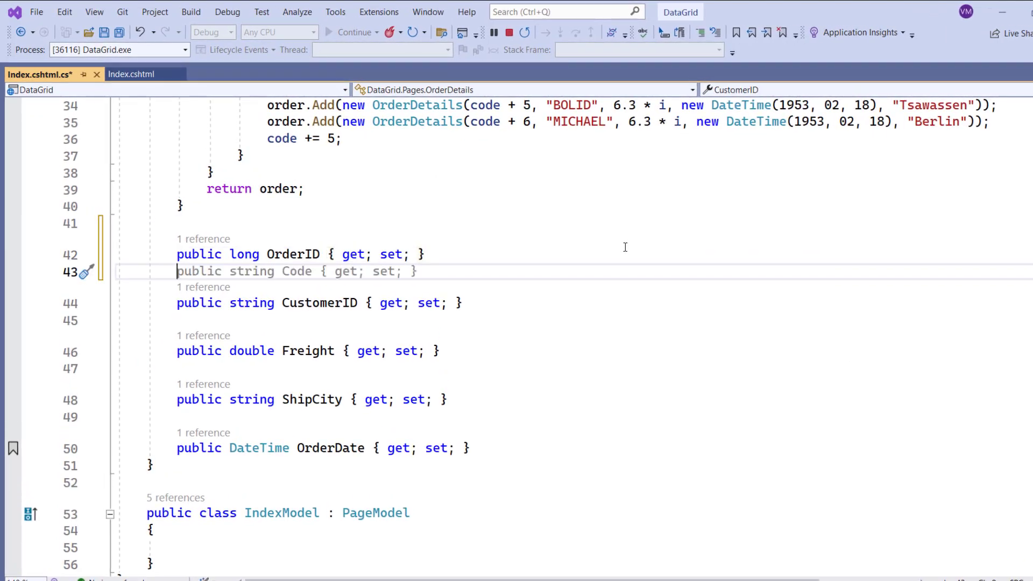
{"action": "type", "text": "[Display"}
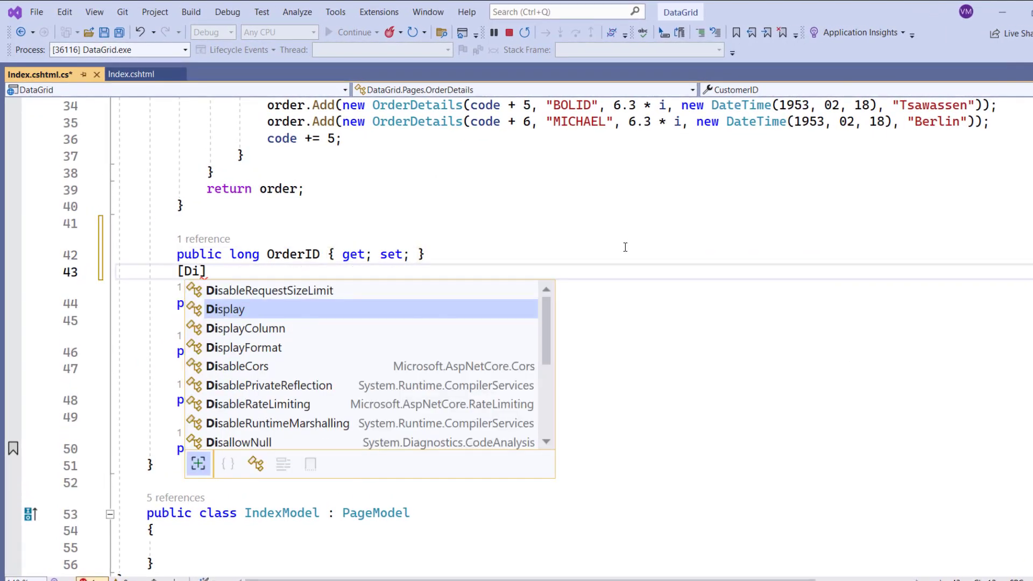
{"action": "type", "text": "(Nam"}
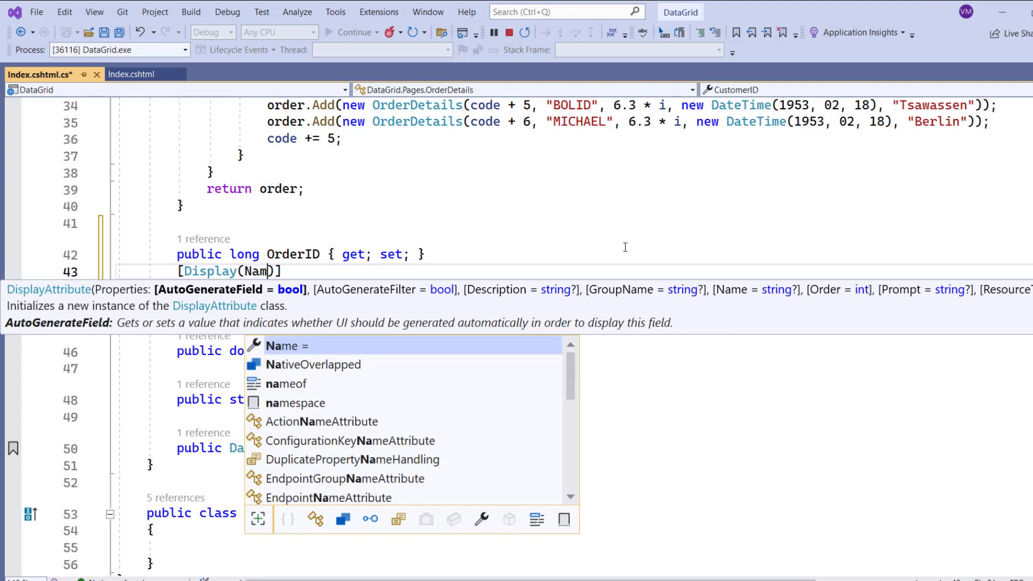
{"action": "key", "text": "Tab"}
{"action": "type", "text": "\"Cus"}
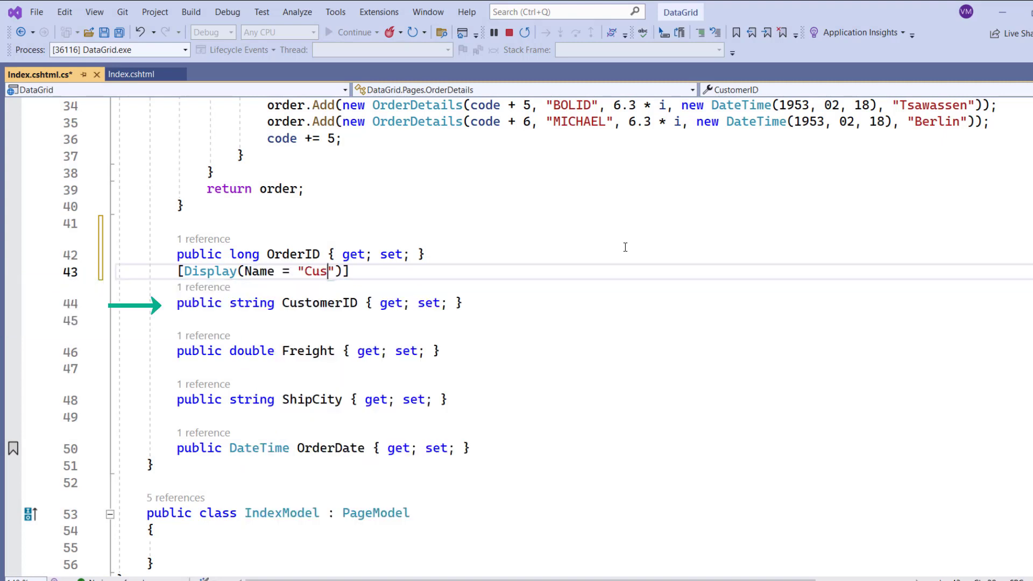
{"action": "type", "text": "tomer Name"}
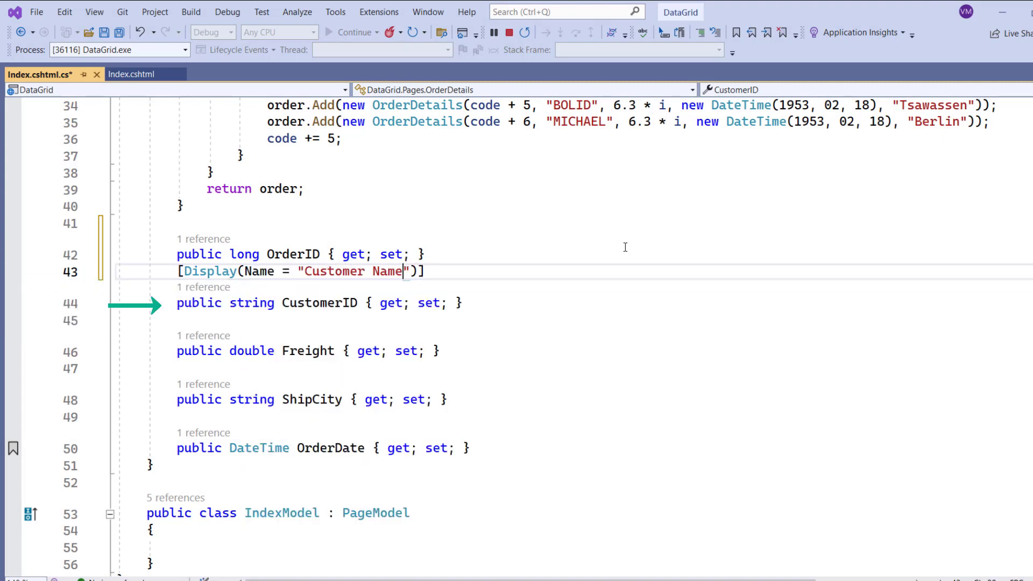
{"action": "key", "text": "ctrl+s"}
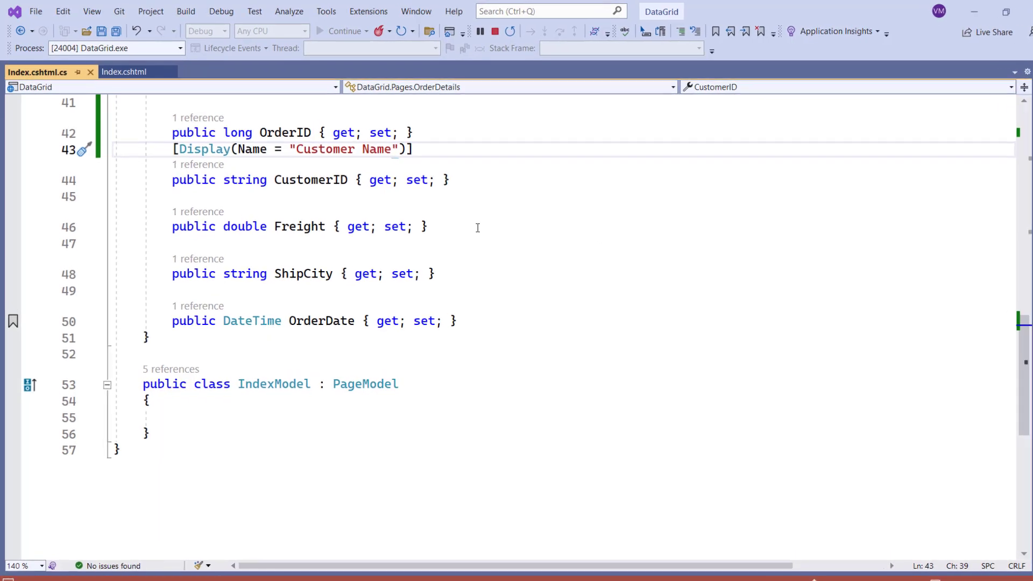
- Add [DisplayFormat(DataFormatString = "C2")] on the line above the Freight property
{"action": "left_click", "coordinate": [379, 215]}
{"action": "type", "text": "[Disp"}
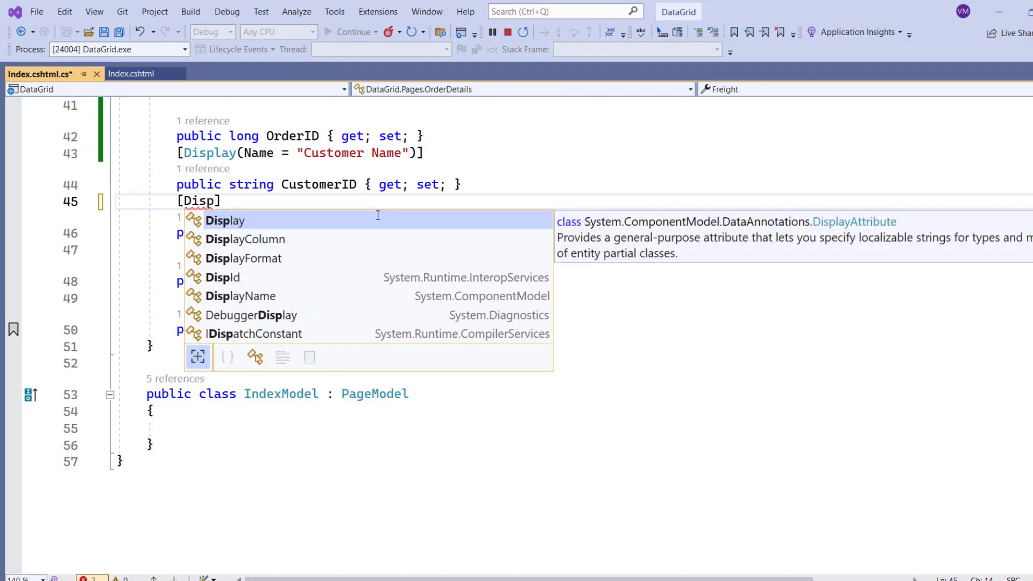
{"action": "type", "text": "lay"}
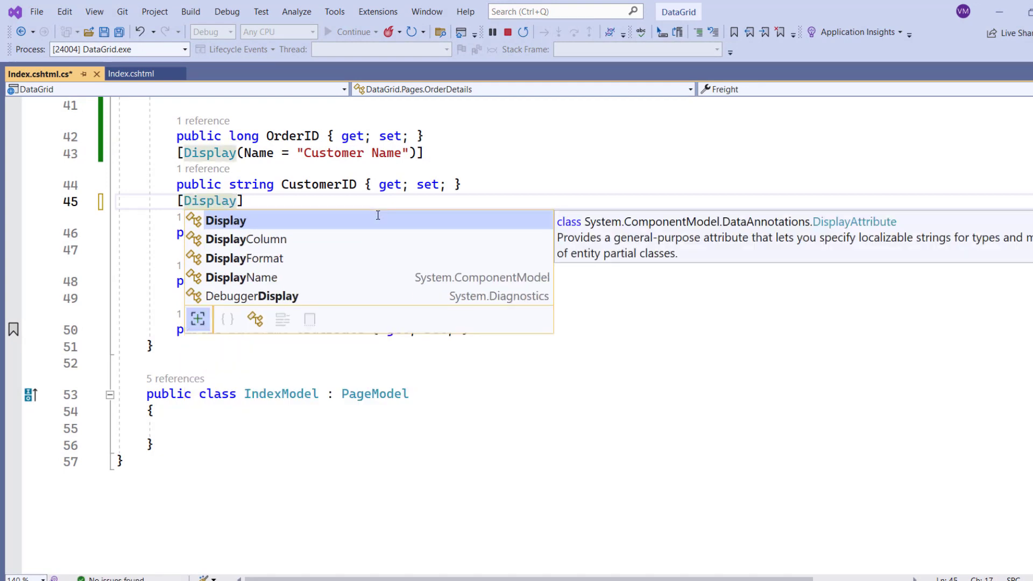
{"action": "type", "text": "F"}
{"action": "key", "text": "Tab"}
{"action": "type", "text": "("}
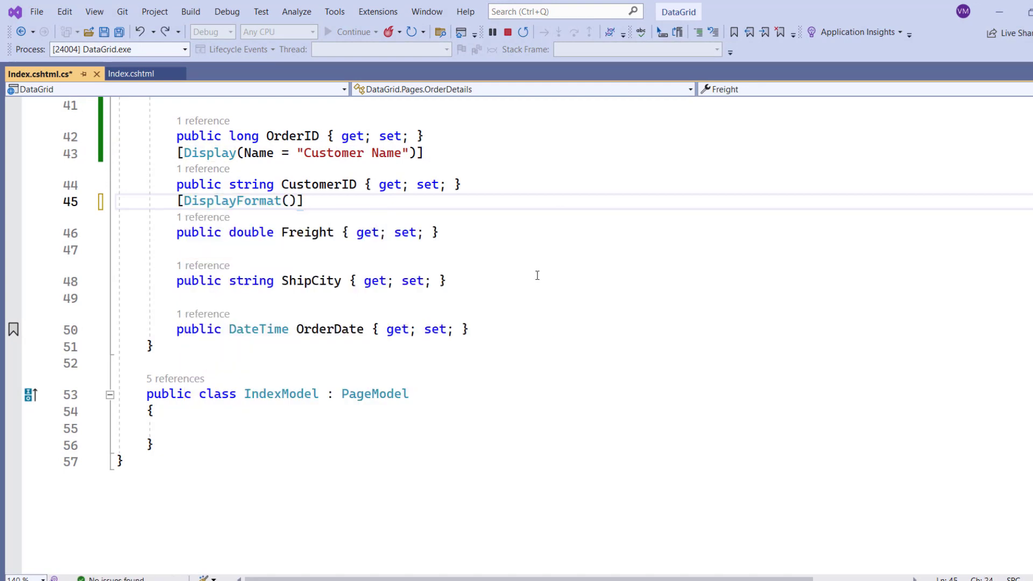
{"action": "type", "text": "DataForm"}
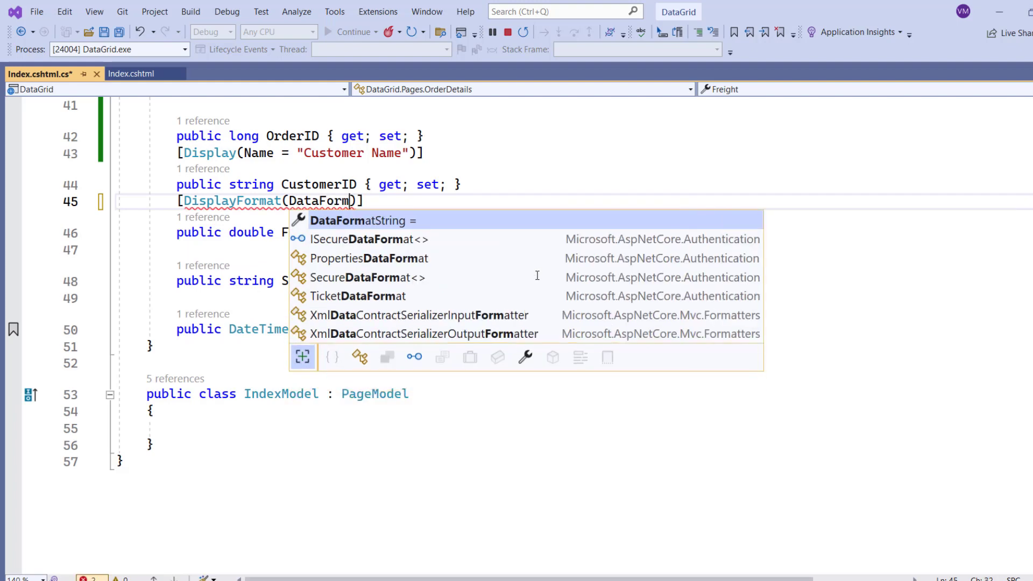
{"action": "key", "text": "Tab"}
{"action": "type", "text": "\""}
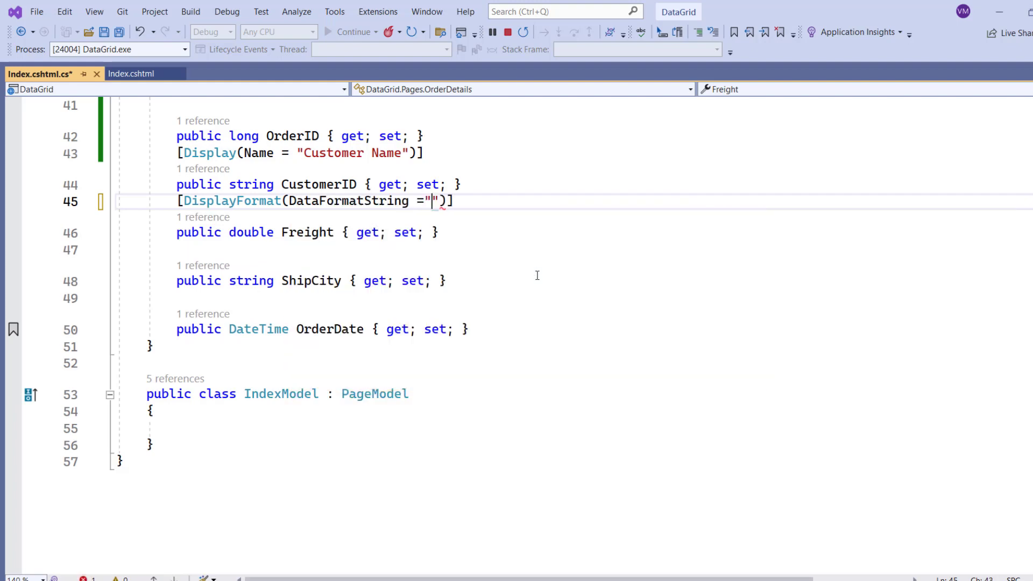
{"action": "type", "text": "C2"}
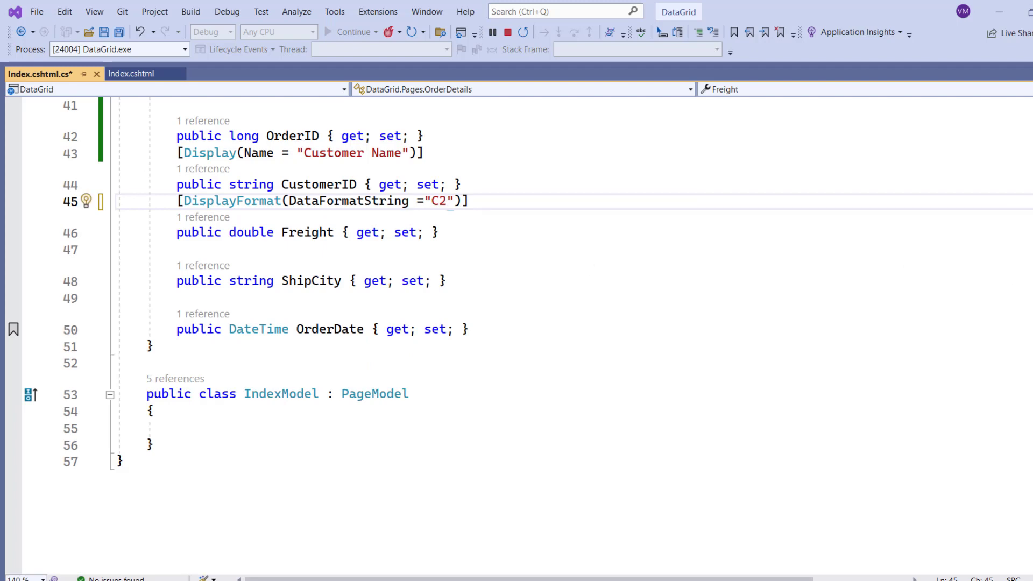
{"action": "scroll", "coordinate": [996, 284], "scroll_direction": "down", "scroll_amount": 1}
{"action": "scroll", "coordinate": [307, 193], "scroll_direction": "down", "scroll_amount": 1}
{"action": "scroll", "coordinate": [308, 194], "scroll_direction": "down", "scroll_amount": 1}
- Add [DisplayFormat(DataFormatString = "yMd")] above OrderDate, save, and switch to the browser
{"action": "left_click", "coordinate": [308, 198]}
{"action": "type", "text": "["}
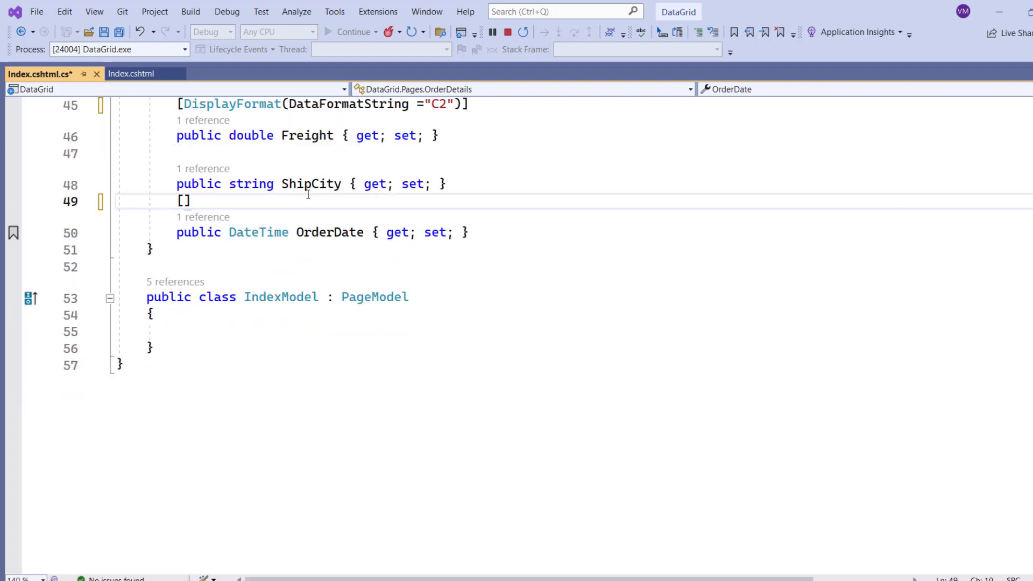
{"action": "type", "text": "DisplayF"}
{"action": "key", "text": "Tab"}
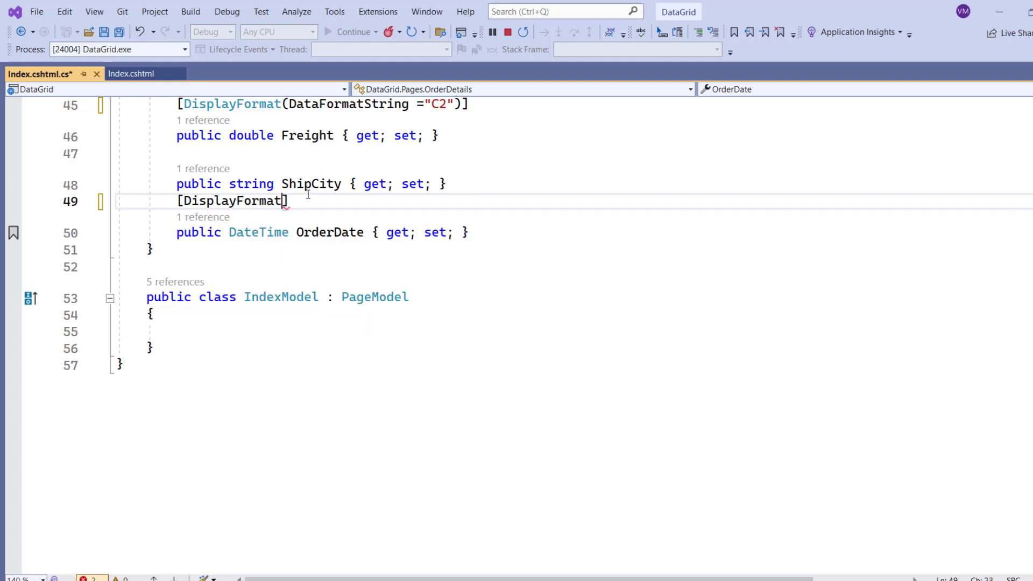
{"action": "type", "text": "(Da"}
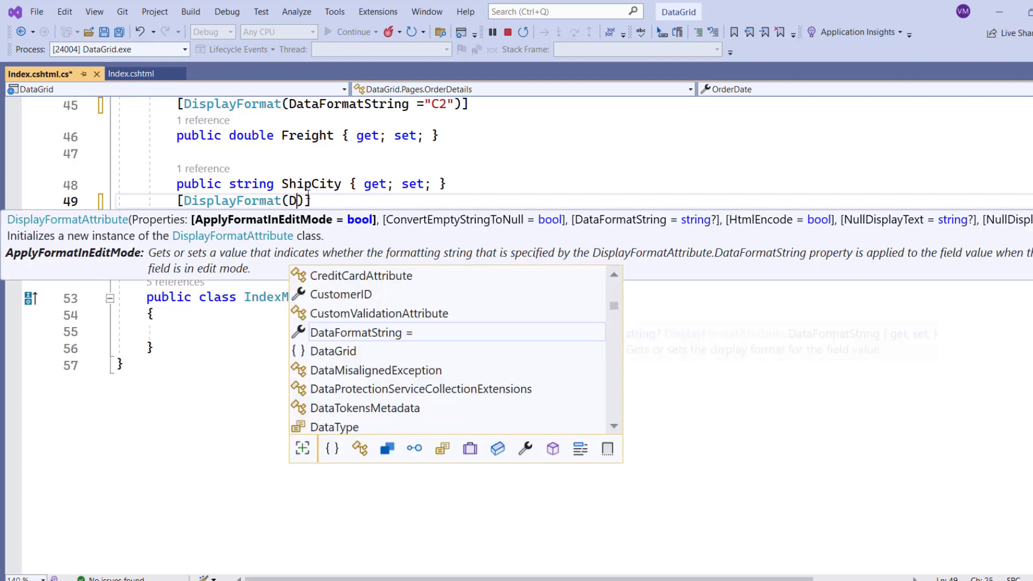
{"action": "type", "text": "ta"}
{"action": "key", "text": "Tab"}
{"action": "type", "text": "\""}
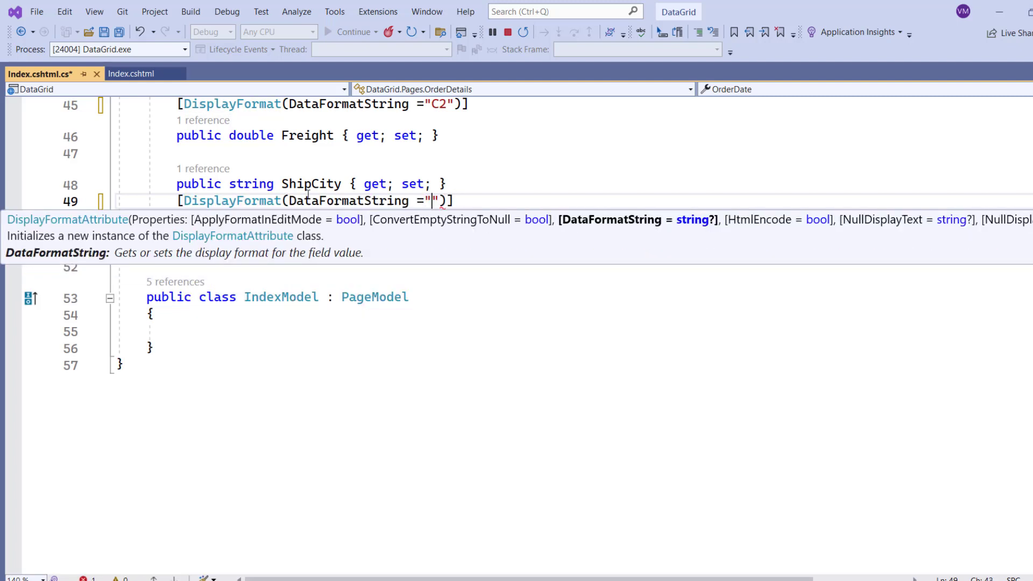
{"action": "type", "text": "yMd"}
{"action": "key", "text": "End"}
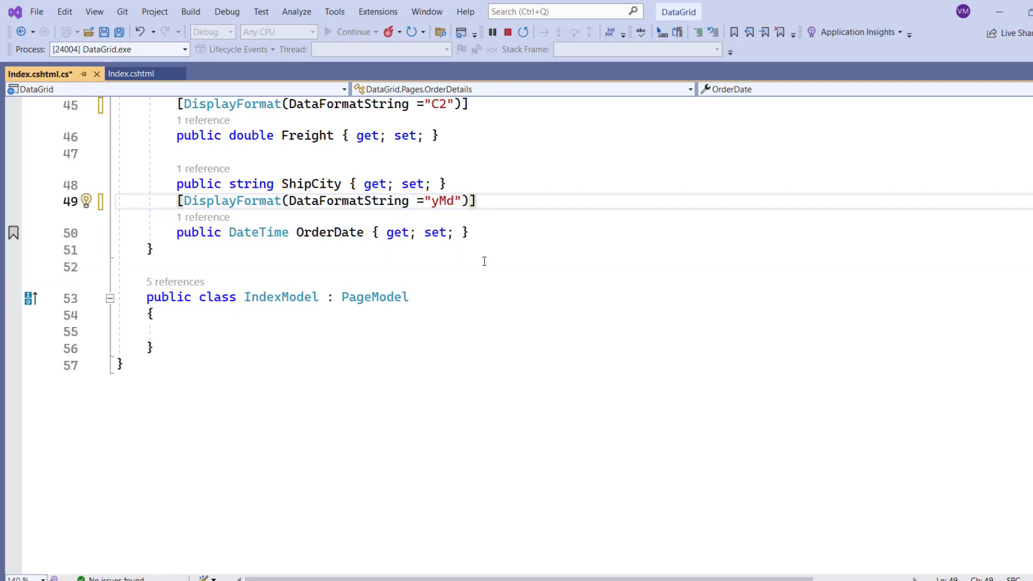
{"action": "key", "text": "ctrl+s"}
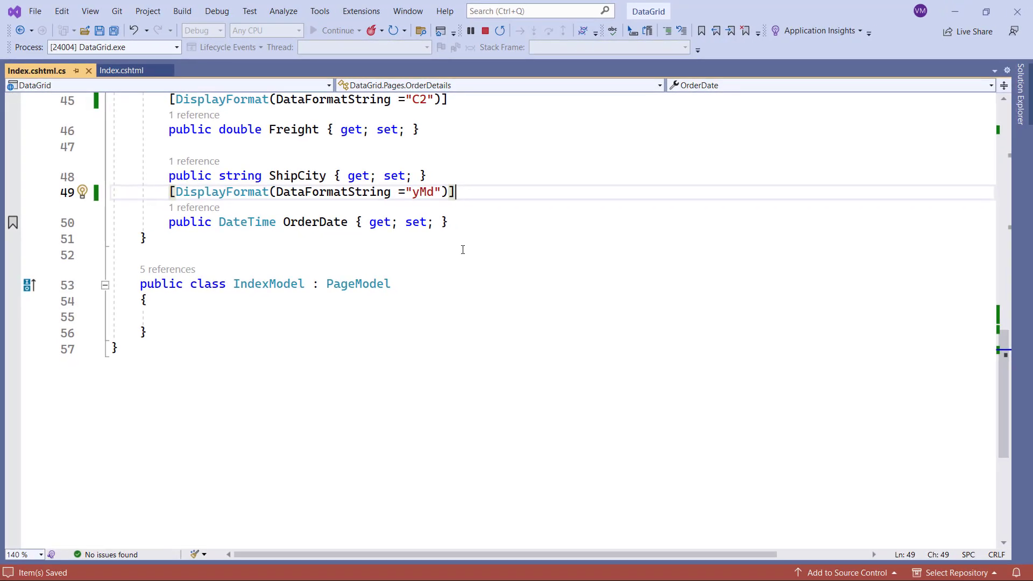
{"action": "key", "text": "alt+Tab"}
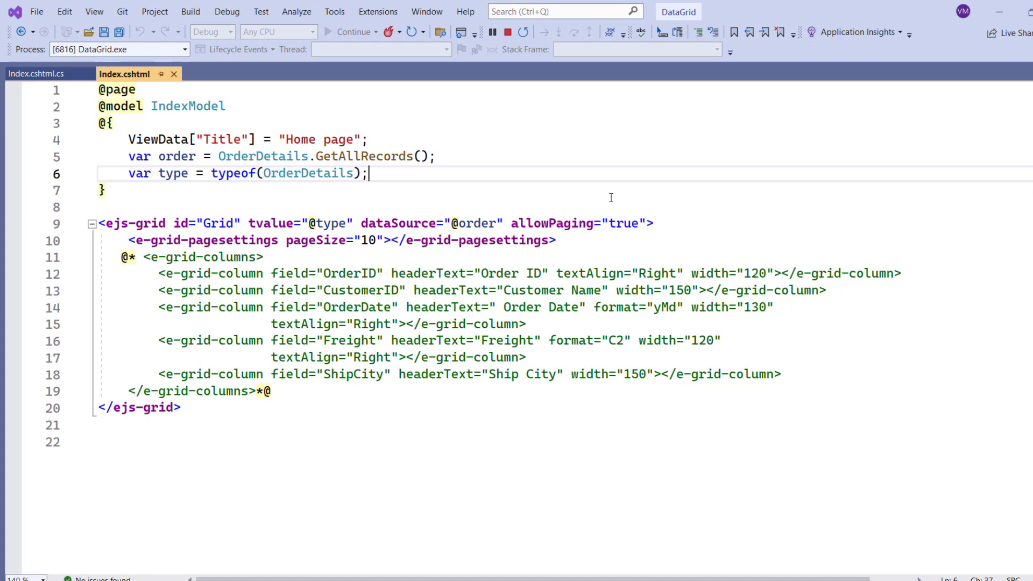
- Add <e-grid-editsettings allowEditing="true"> below e-grid-pagesettings and save Index.cshtml
{"action": "left_click", "coordinate": [561, 240]}
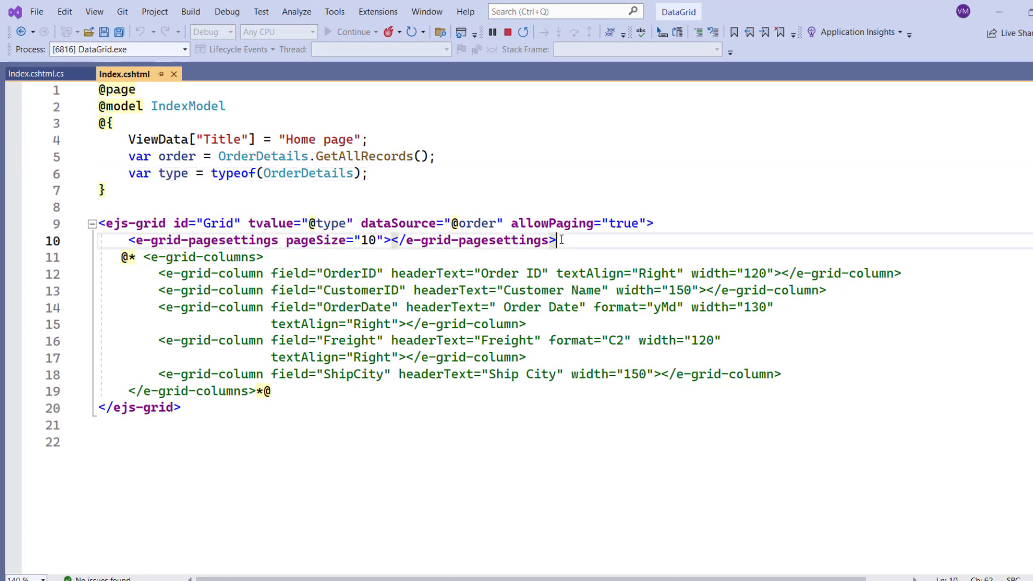
{"action": "key", "text": "Return"}
{"action": "type", "text": "<"}
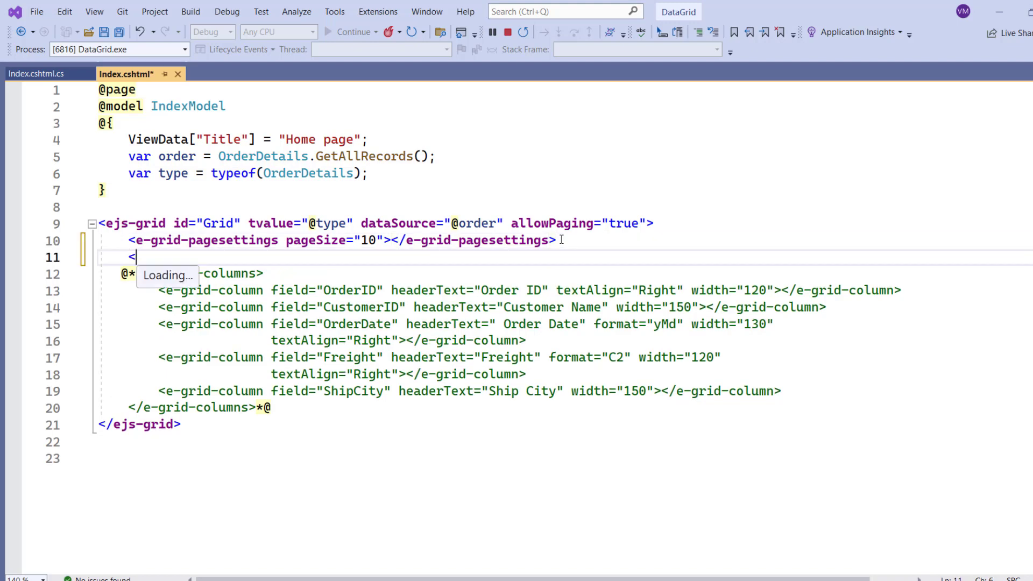
{"action": "type", "text": "e-grid-e"}
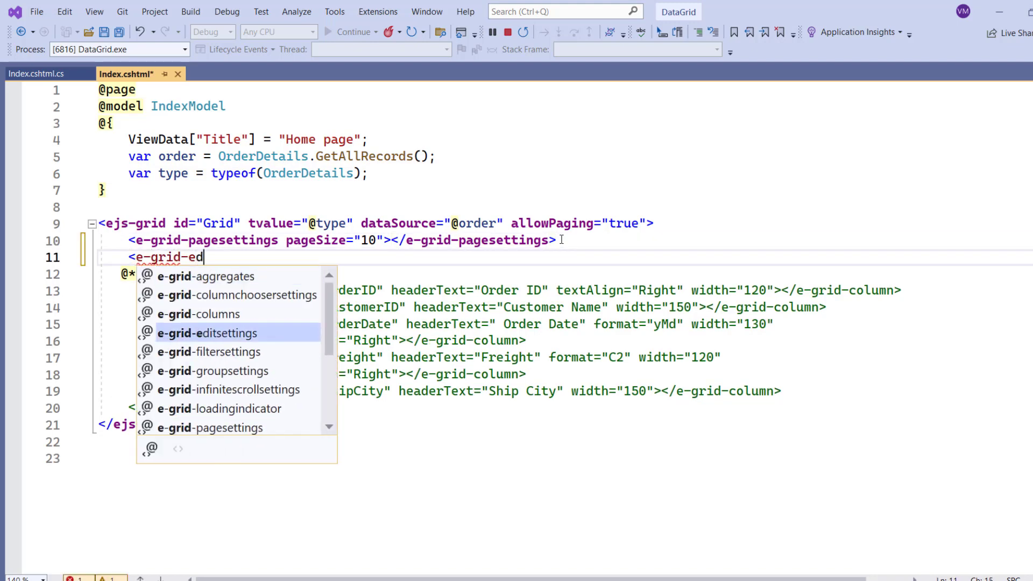
{"action": "type", "text": "d"}
{"action": "key", "text": "Tab"}
{"action": "type", "text": ">"}
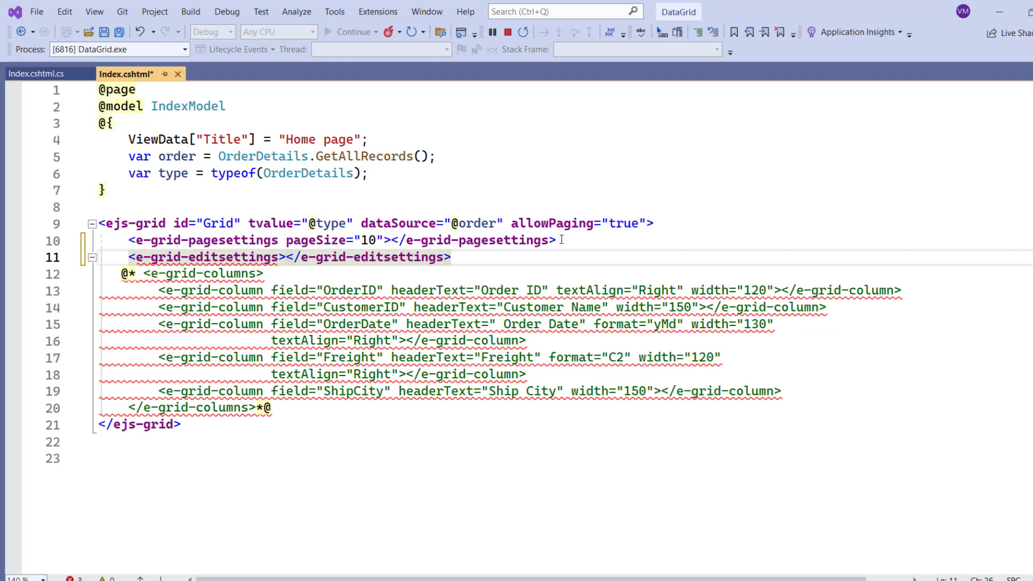
{"action": "key", "text": "Left"}
{"action": "type", "text": "a"}
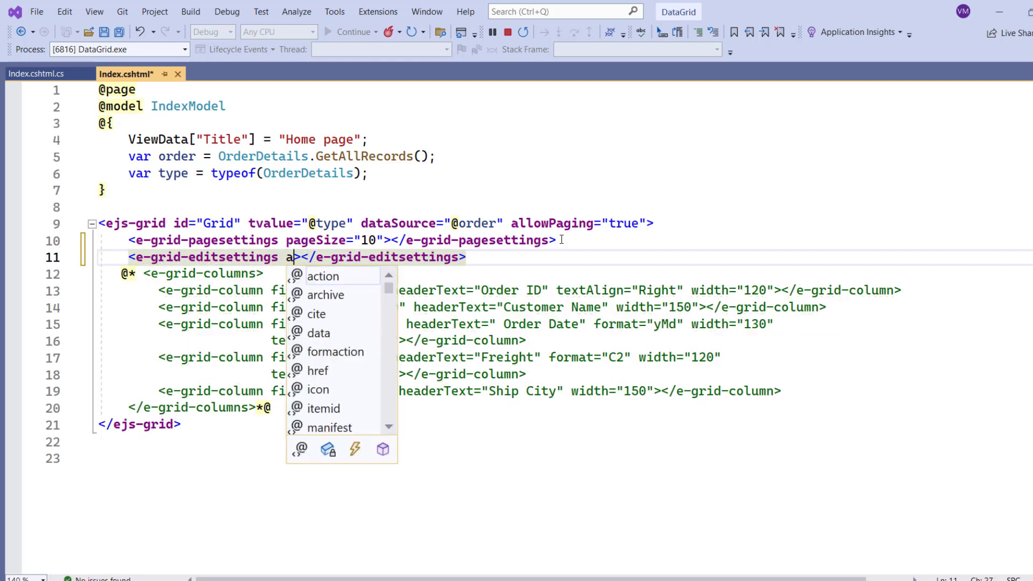
{"action": "type", "text": "llowEd"}
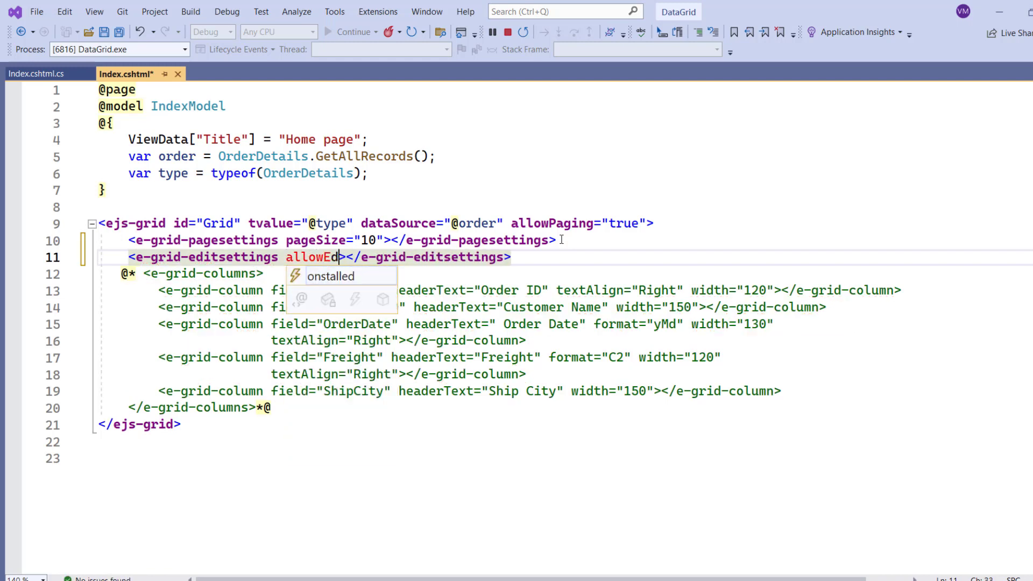
{"action": "type", "text": "iting=\""}
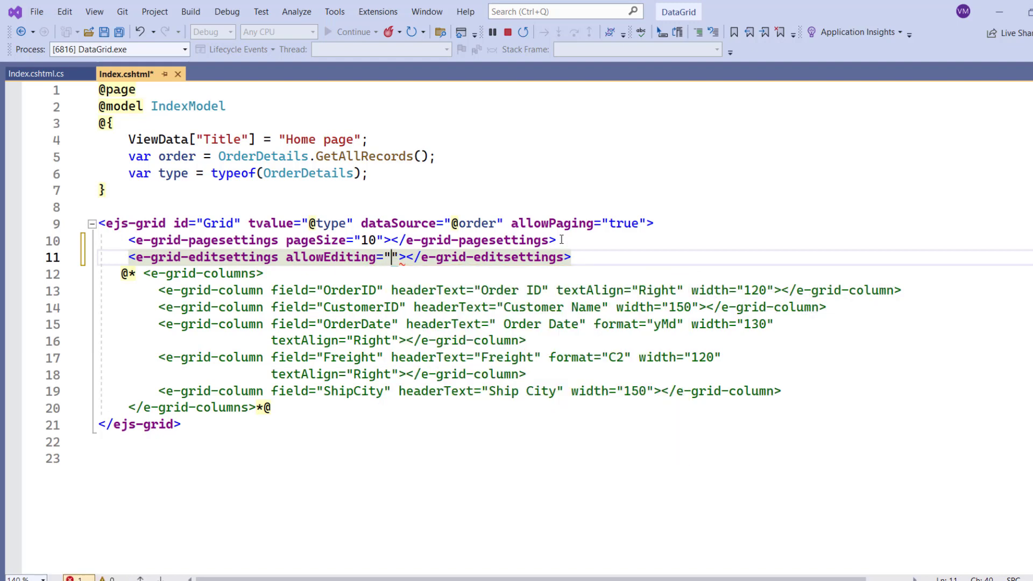
{"action": "type", "text": "true"}
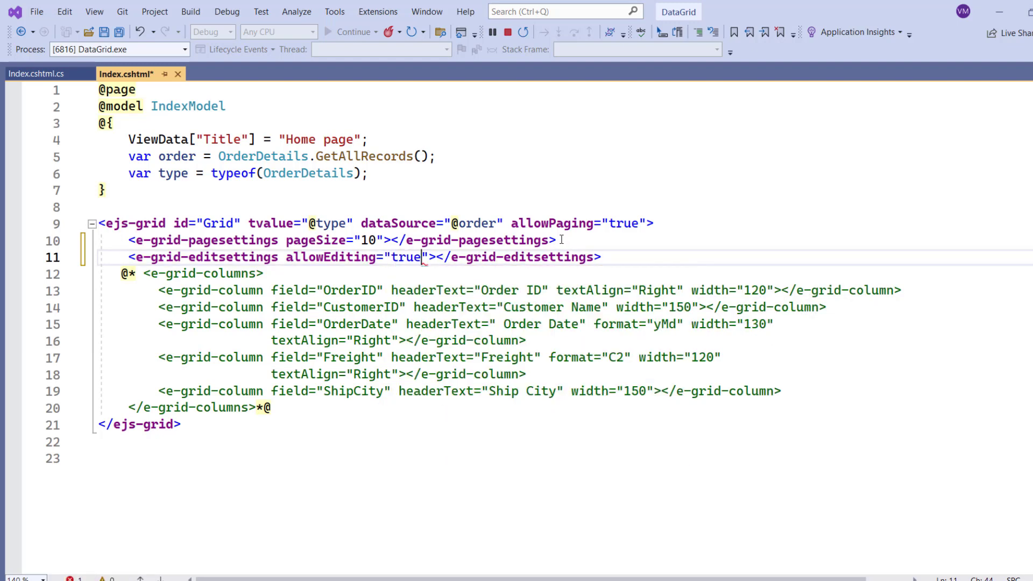
{"action": "key", "text": "ctrl+s"}
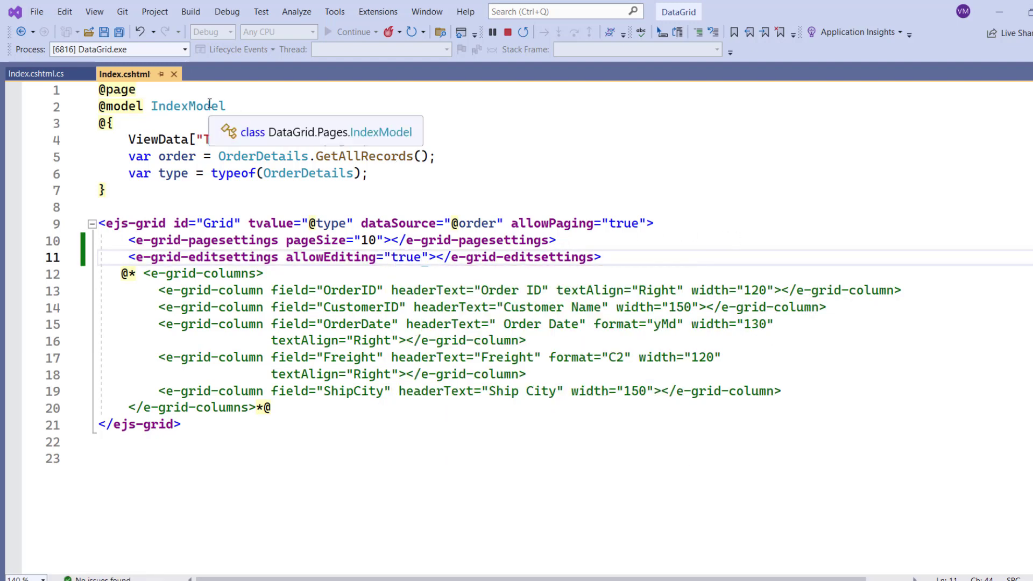
- In Index.cshtml.cs, add [Key] above the OrderID property and save
{"action": "left_click", "coordinate": [37, 74]}
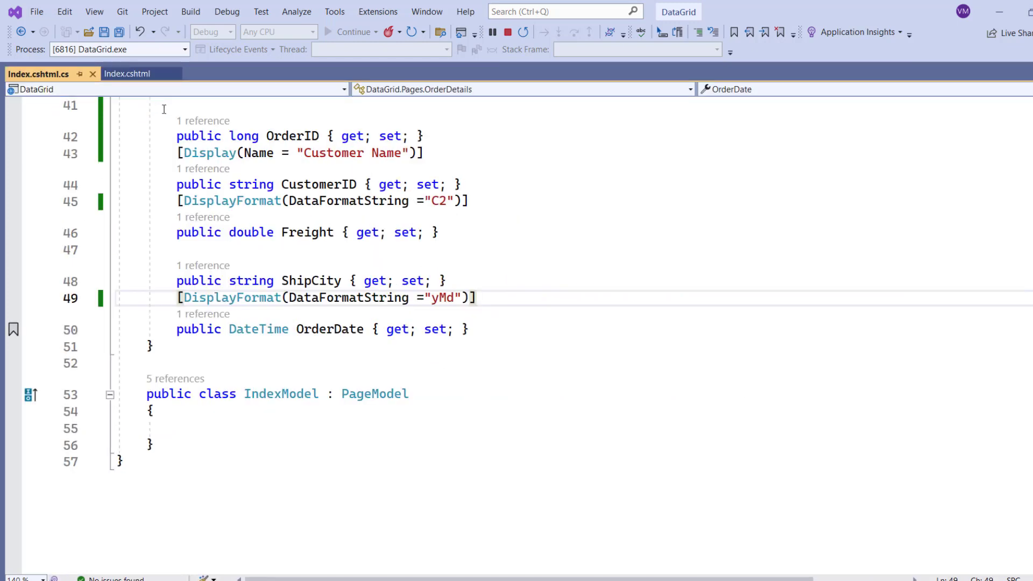
{"action": "left_click", "coordinate": [232, 107]}
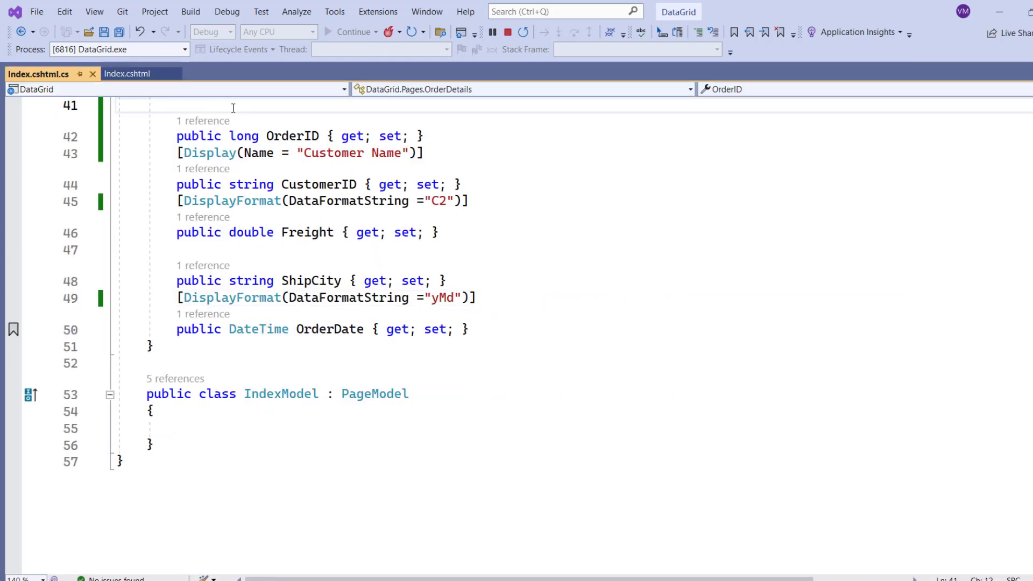
{"action": "type", "text": "[k"}
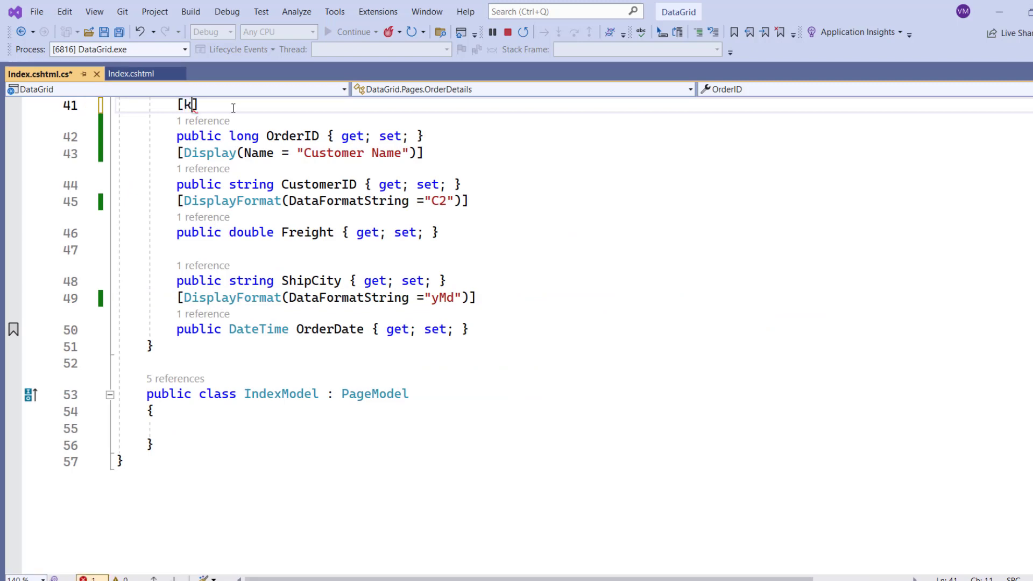
{"action": "key", "text": "Tab"}
{"action": "key", "text": "Escape"}
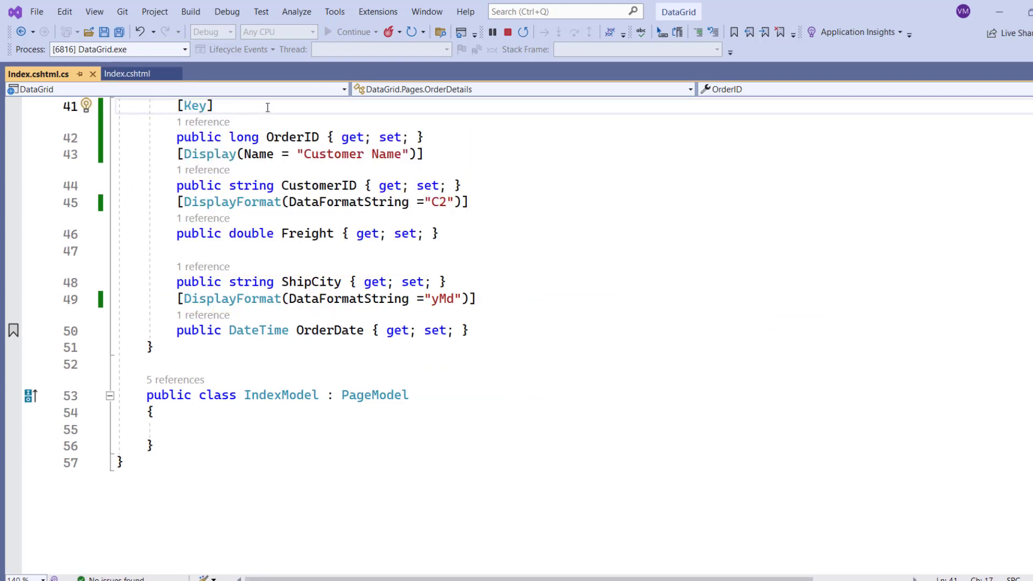
{"action": "key", "text": "ctrl+s"}
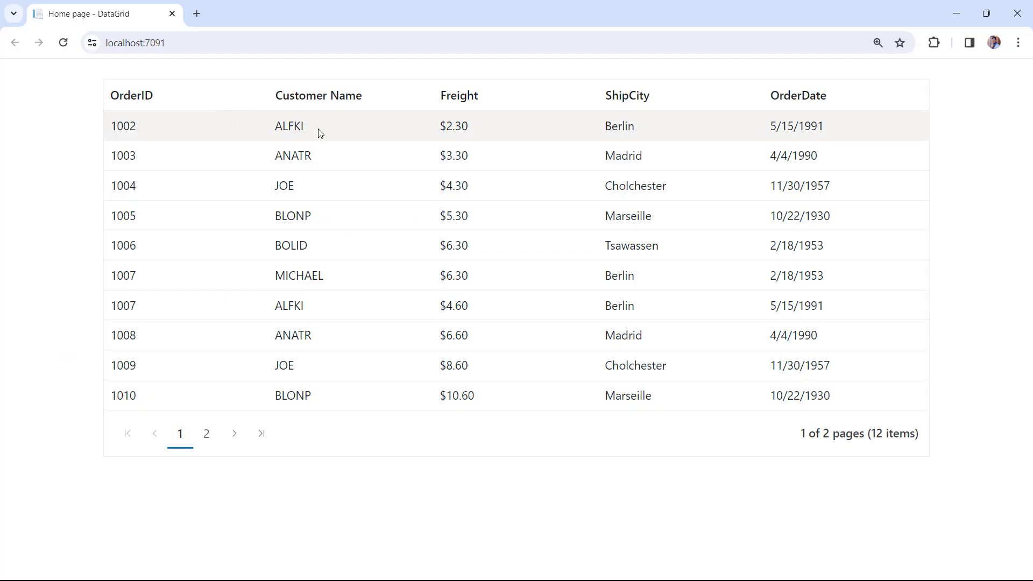
- Edit rows 1002 and 1003 inline, confirming OrderID stays read-only
{"action": "double_click", "coordinate": [350, 134]}
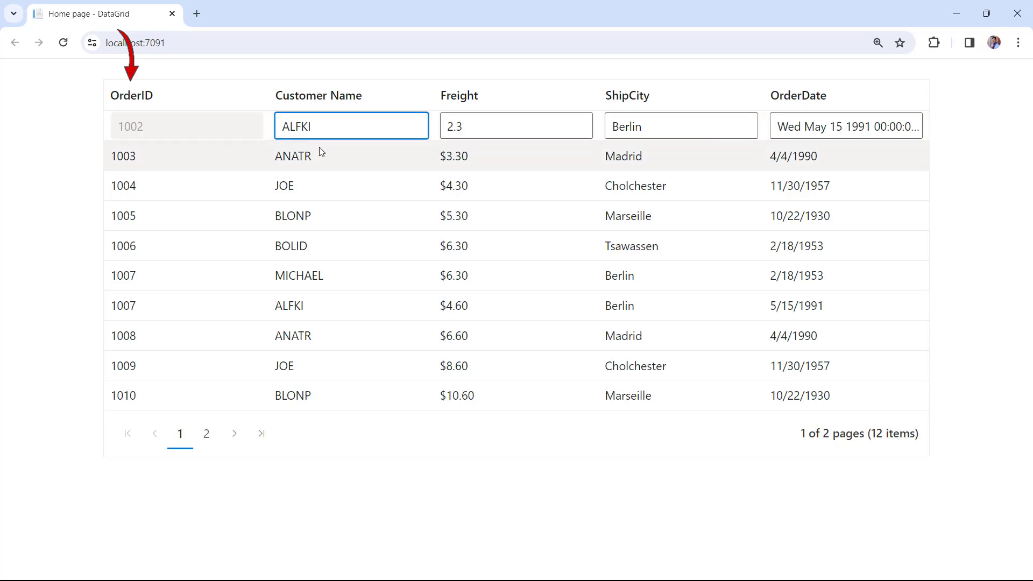
{"action": "double_click", "coordinate": [348, 164]}
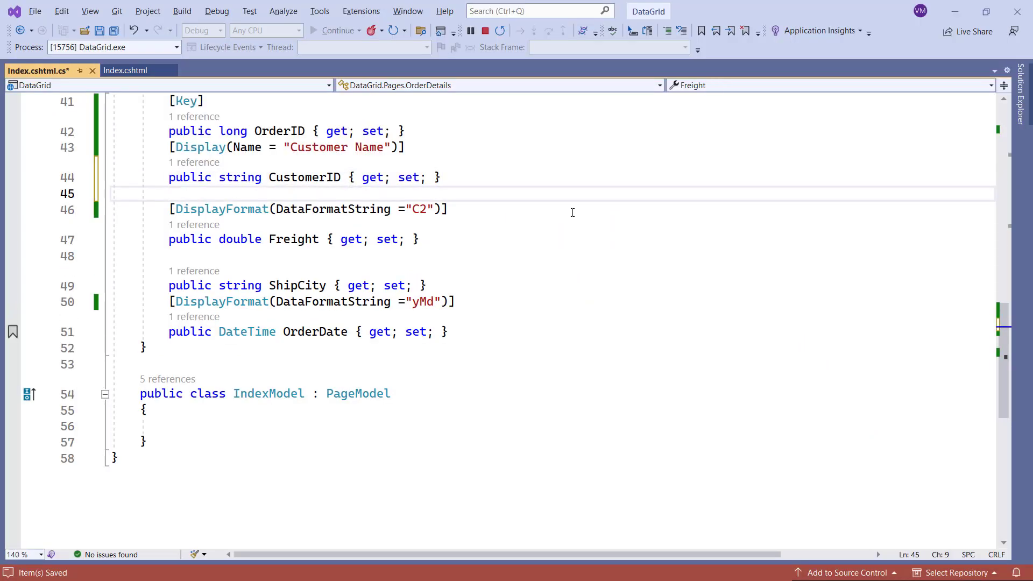
{"action": "type", "text": "["}
{"action": "type", "text": "Edit"}
- Add [Editable(false)] above the Freight property on line 45 and save
{"action": "key", "text": "Tab"}
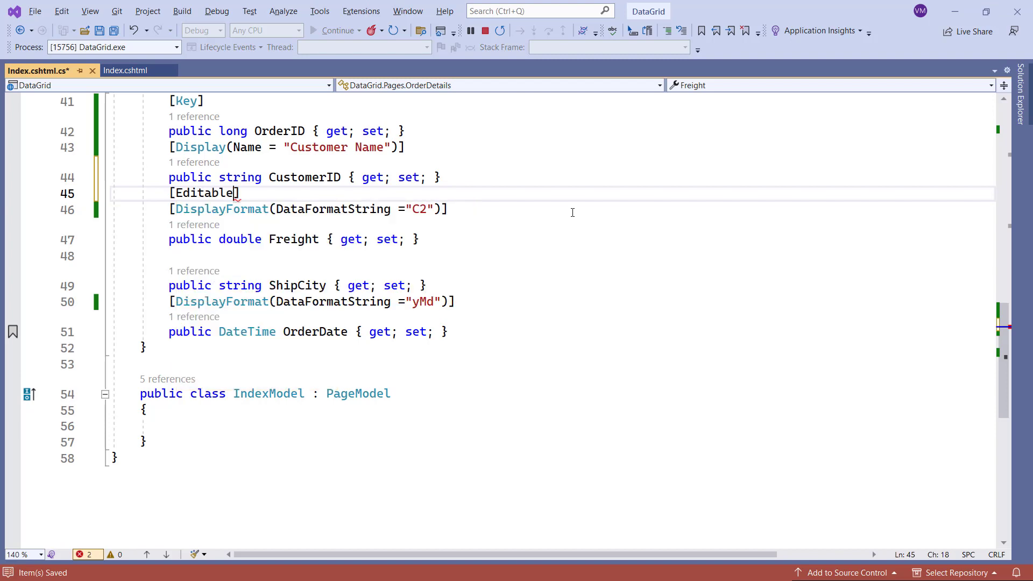
{"action": "type", "text": "(fal"}
{"action": "key", "text": "Tab"}
{"action": "key", "text": "End"}
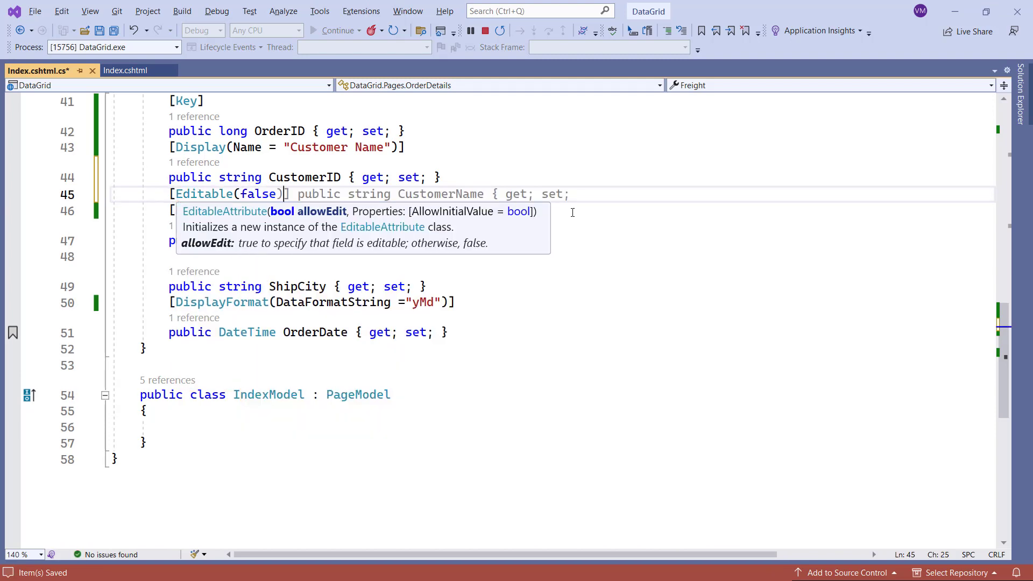
{"action": "key", "text": "Escape"}
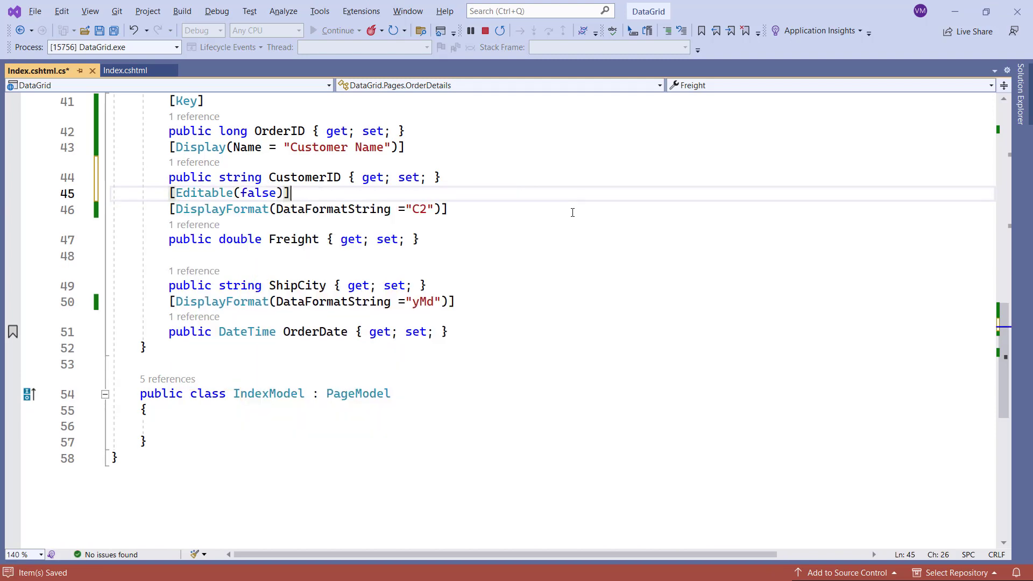
{"action": "key", "text": "ctrl+s"}
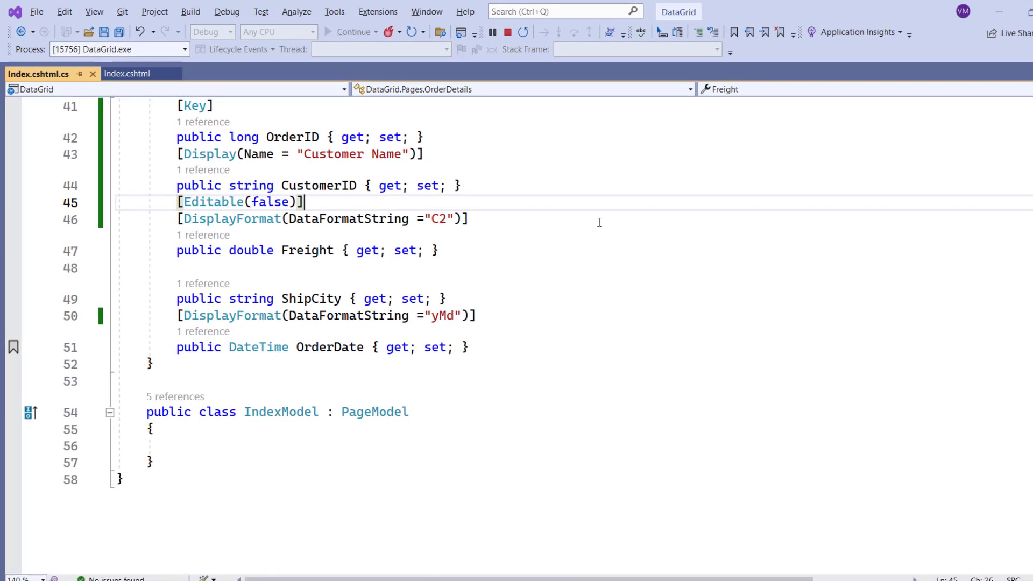
- Inline-edit rows 1002 and 1003 in the browser, confirming the Freight cell stays read-only
{"action": "key", "text": "alt+Tab"}
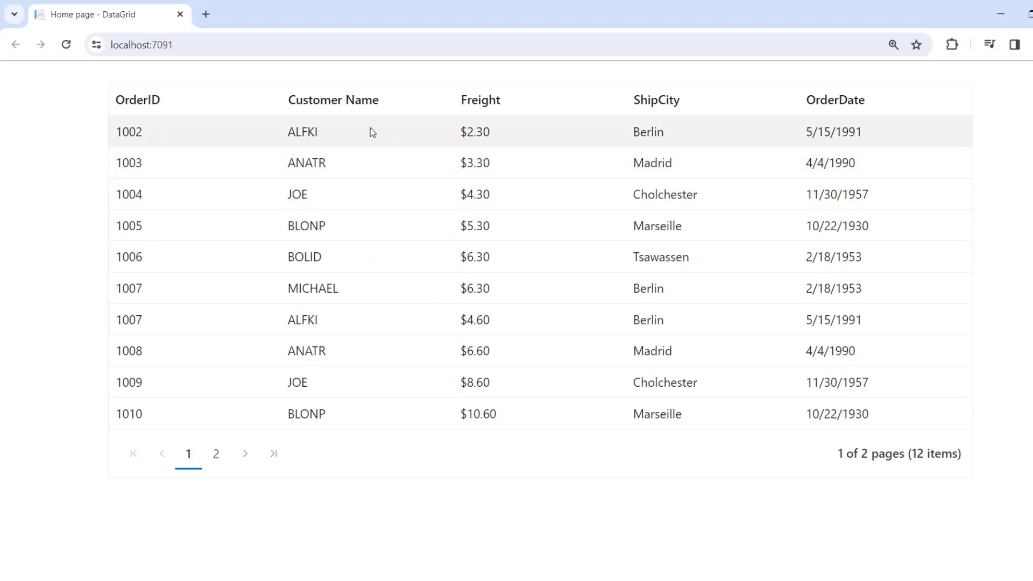
{"action": "double_click", "coordinate": [369, 131]}
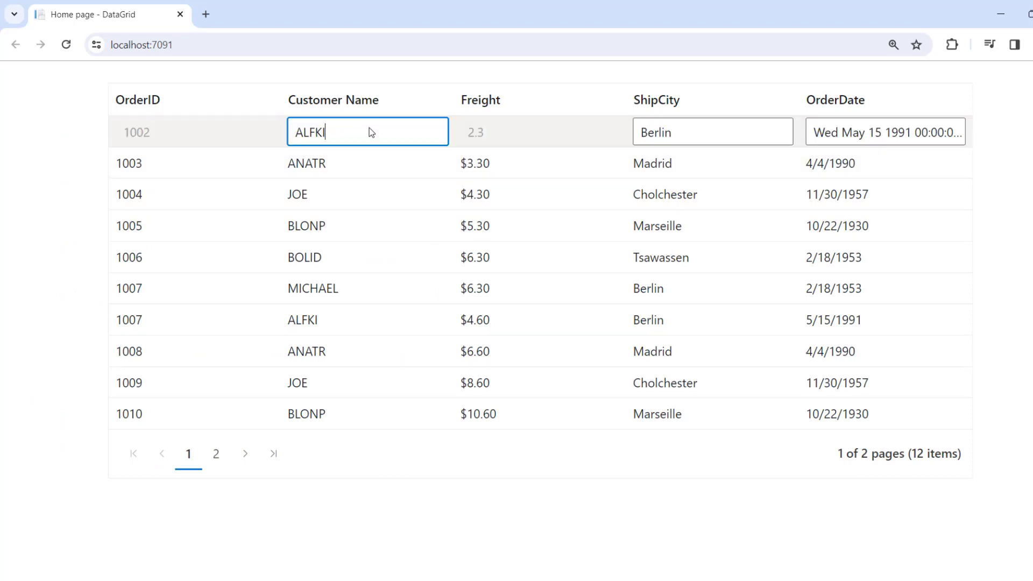
{"action": "left_click", "coordinate": [494, 124]}
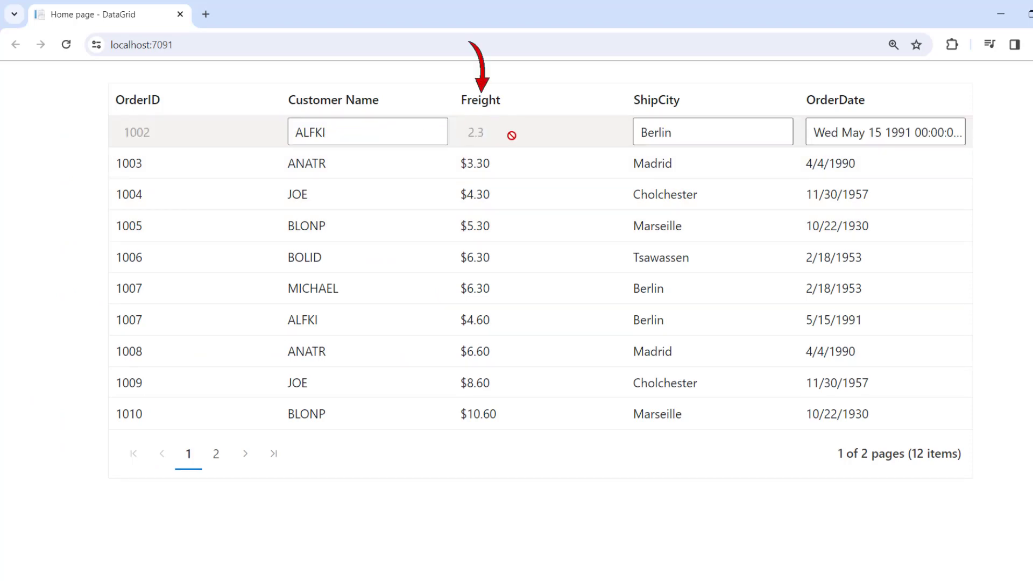
{"action": "double_click", "coordinate": [496, 165]}
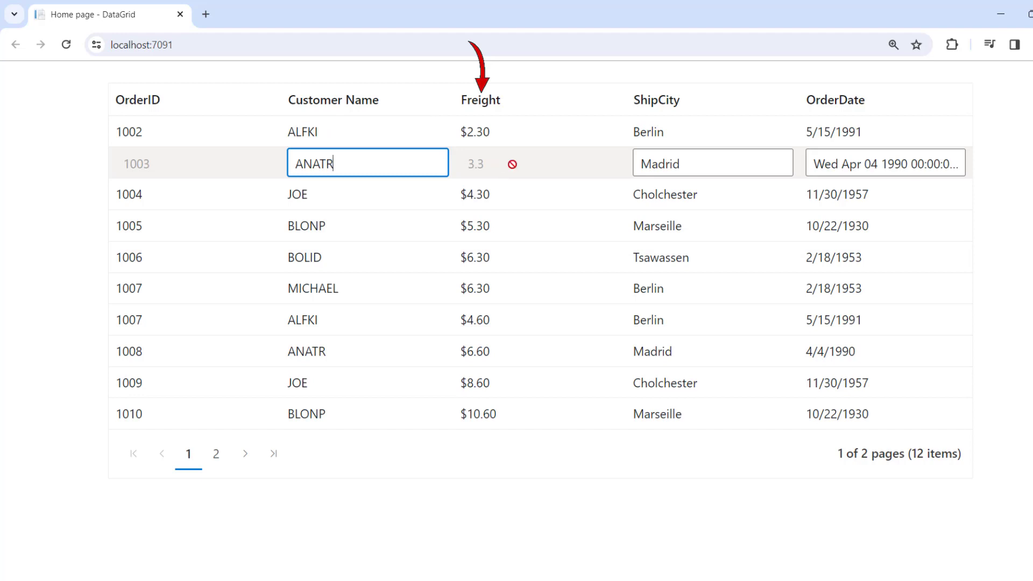